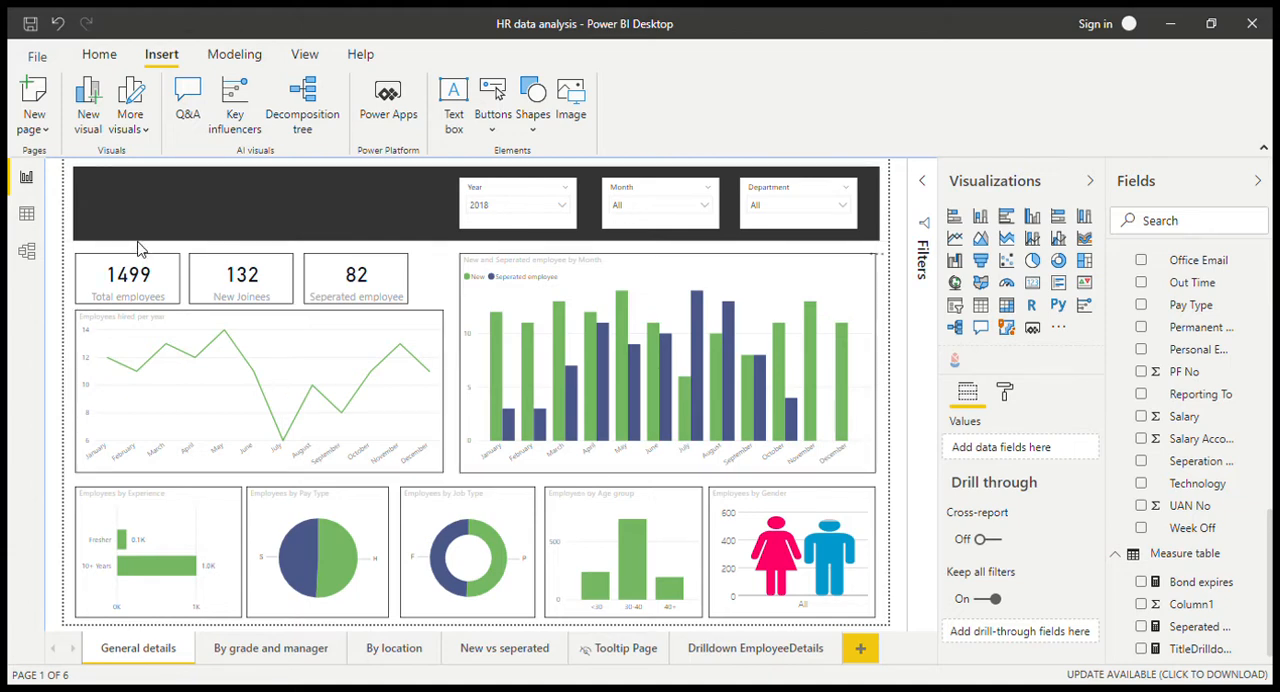
Step: Examine the No of employees by Reporting To chart on the By grade and manager page
click(238, 651)
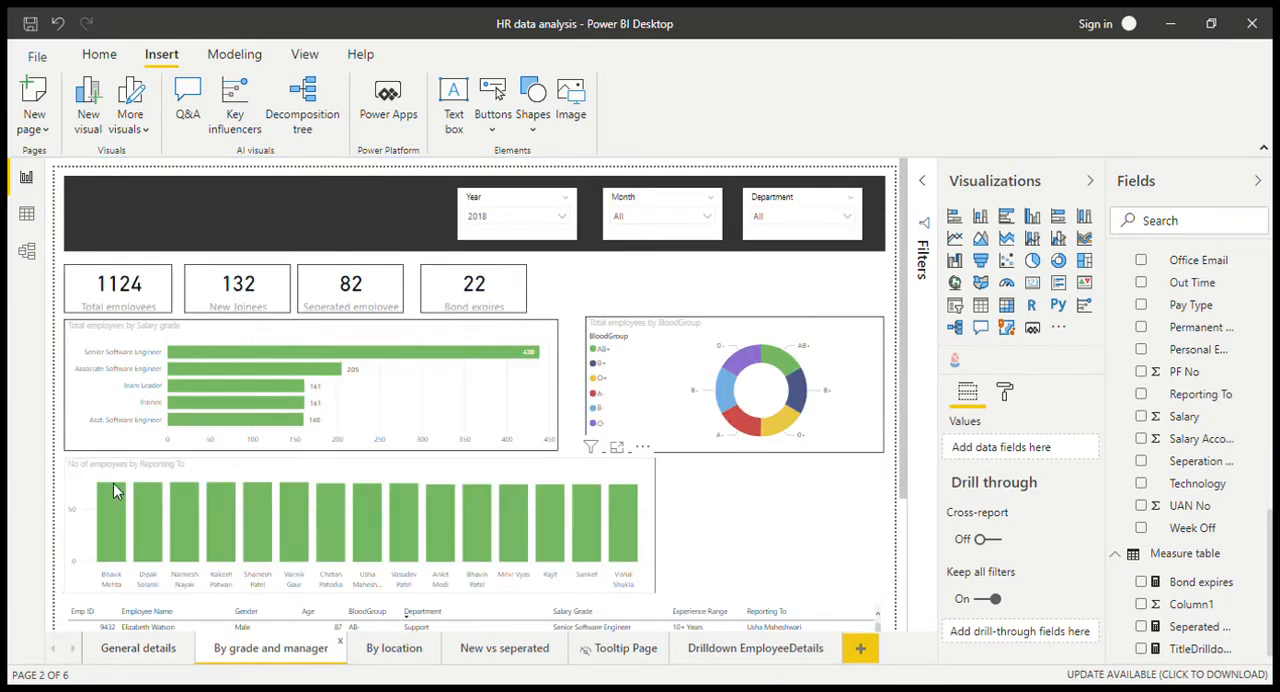
mouse_move(116, 514)
mouse_move(443, 512)
Step: Review the formula of the TitleDrilldown measure behind the title card on the Drilldown EmployeeDetails page
click(737, 651)
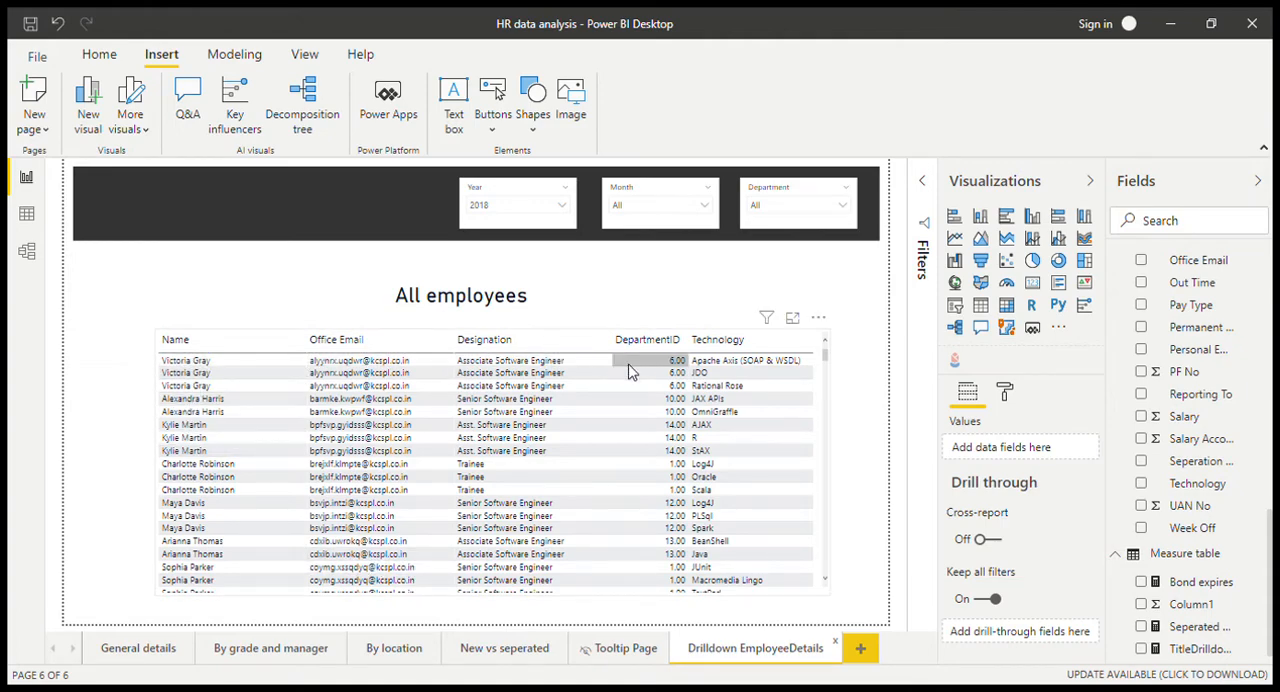
click(371, 291)
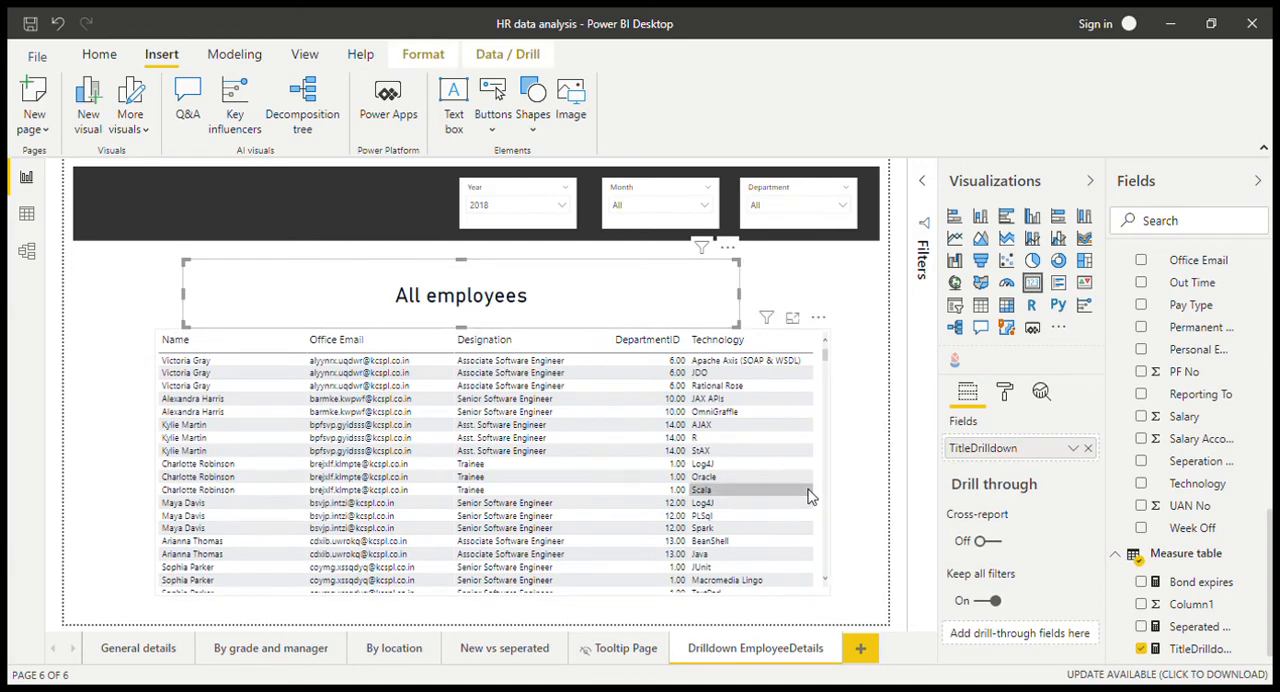
click(1190, 649)
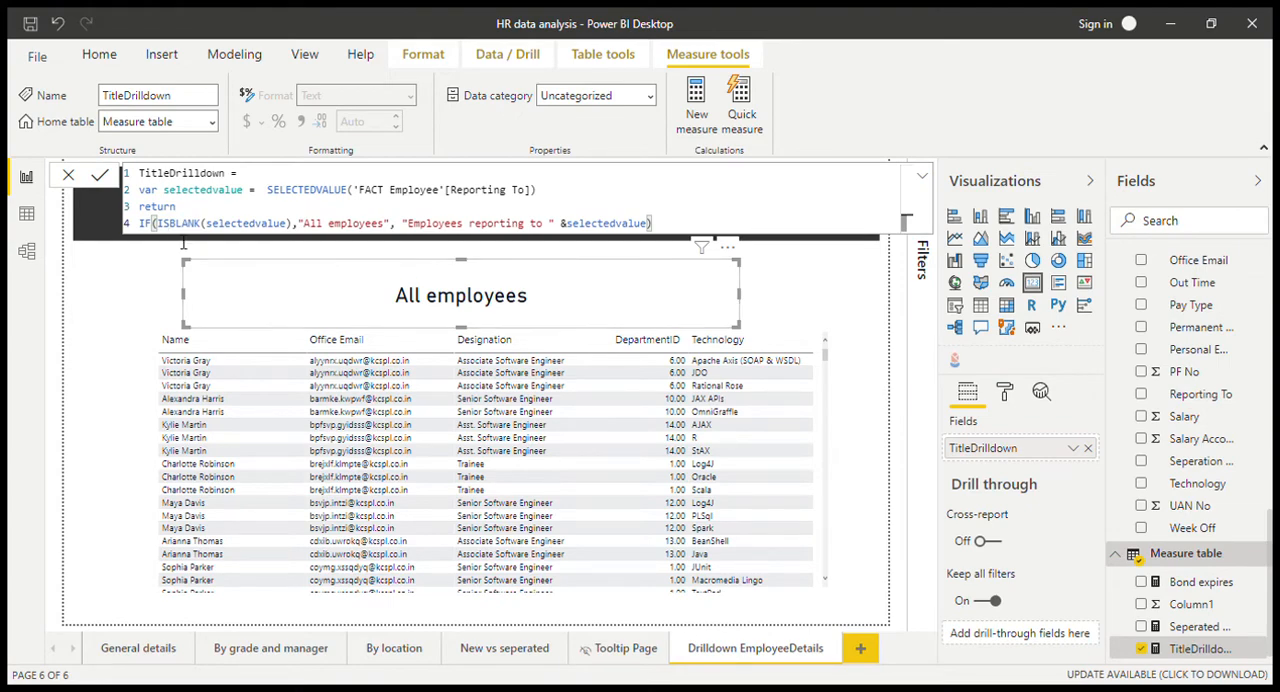
Step: Add Reporting To as the drill-through field of the Drilldown EmployeeDetails page
click(140, 293)
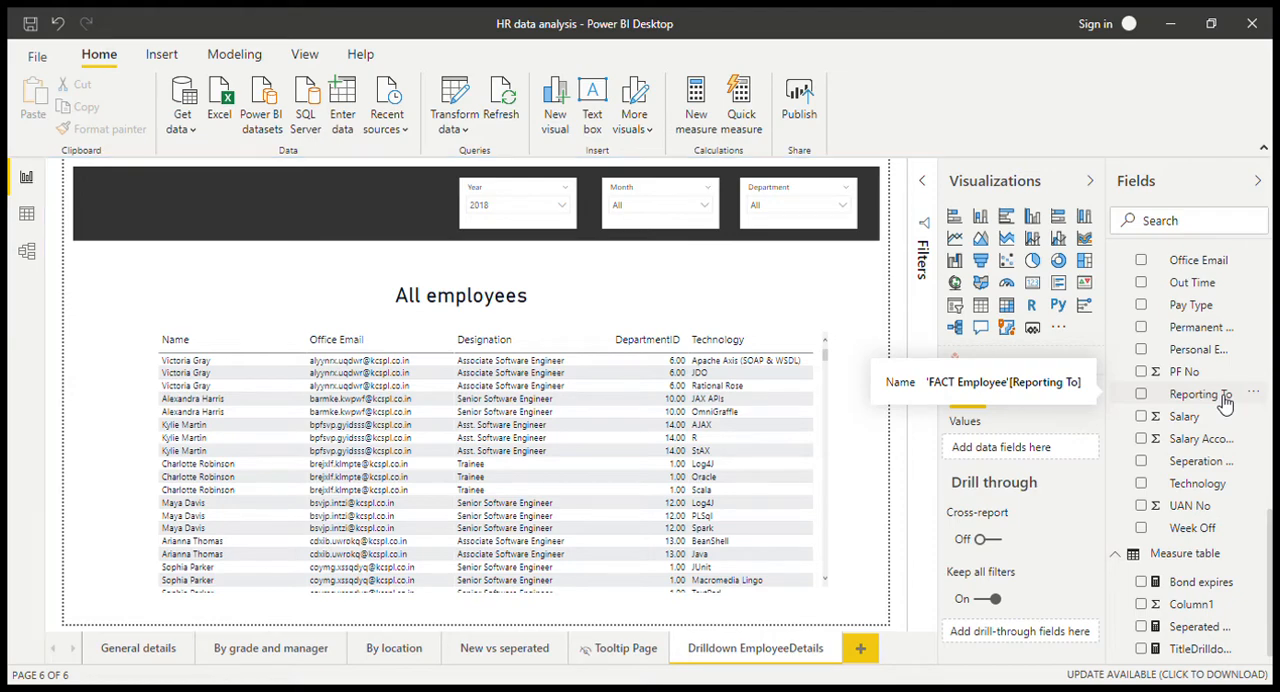
drag(1225, 402, 1027, 636)
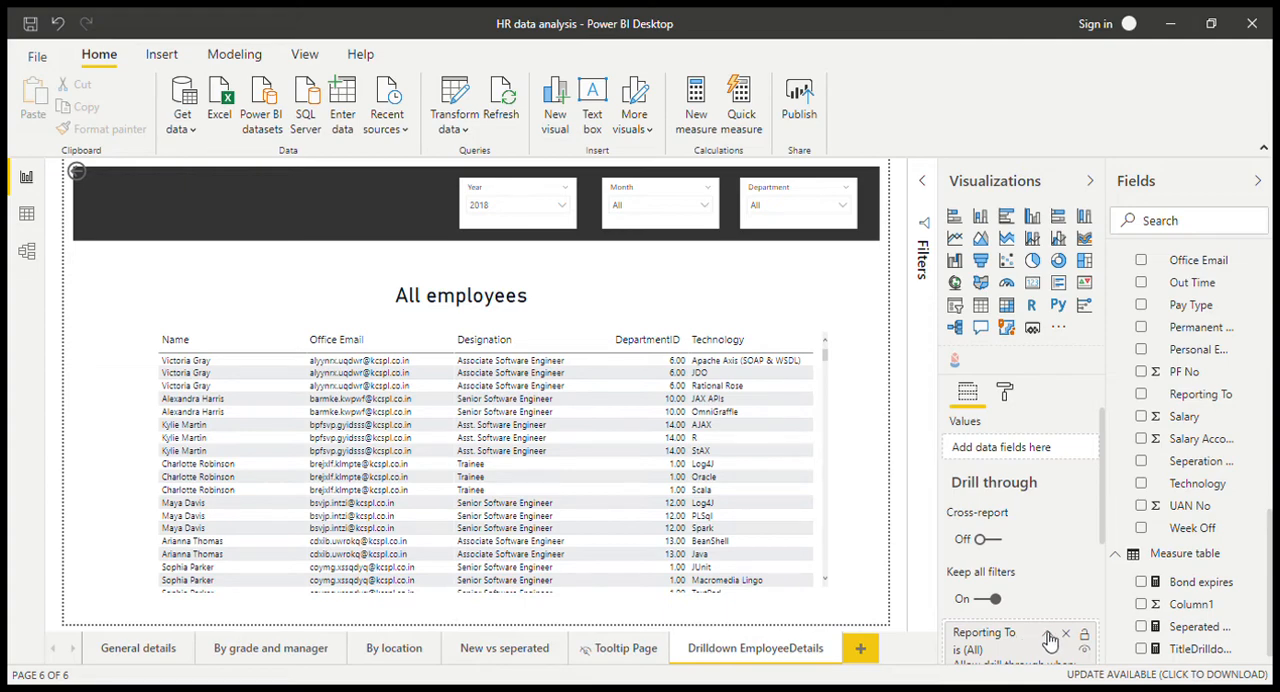
click(1047, 635)
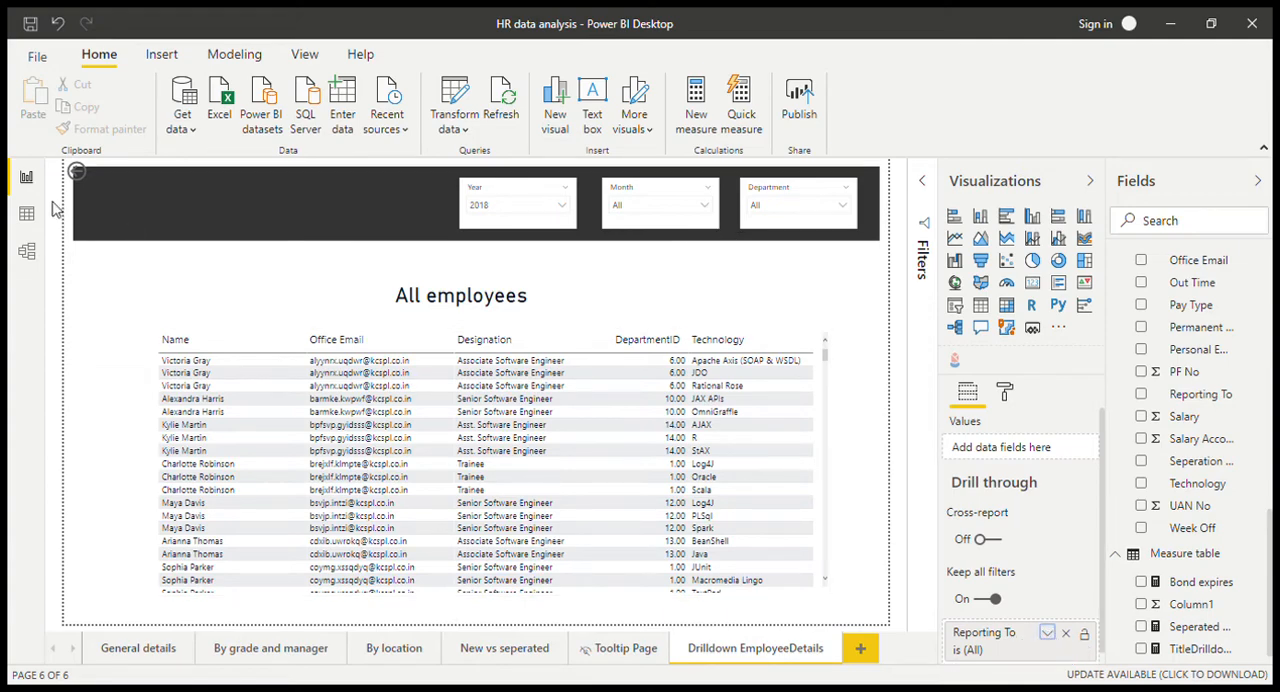
Step: Move the back button fully inside the dark header and set its icon line color to white
click(77, 180)
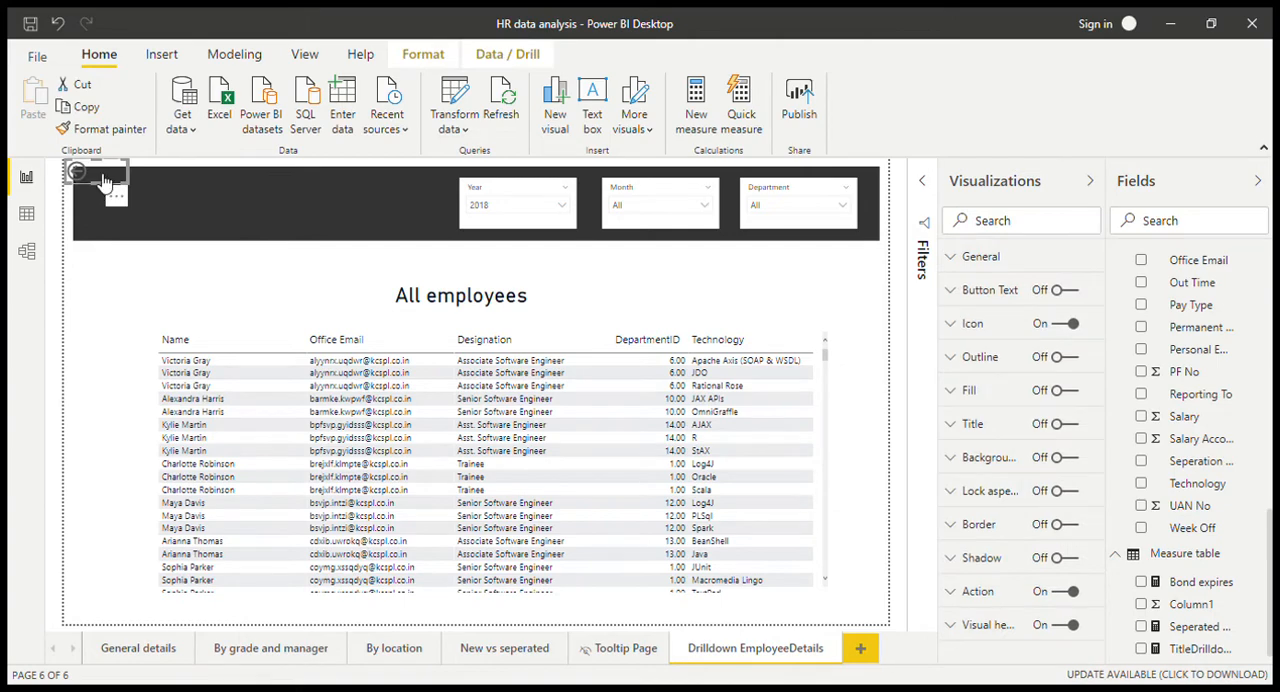
drag(104, 178, 106, 190)
click(1009, 327)
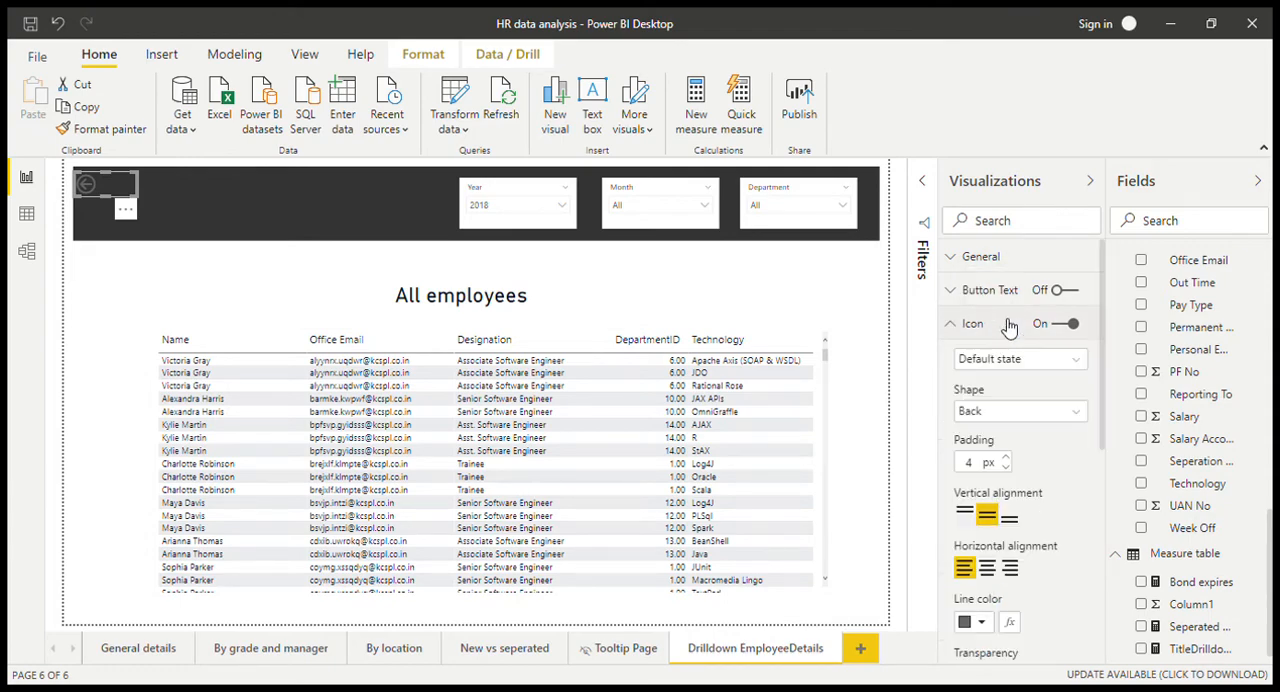
click(981, 622)
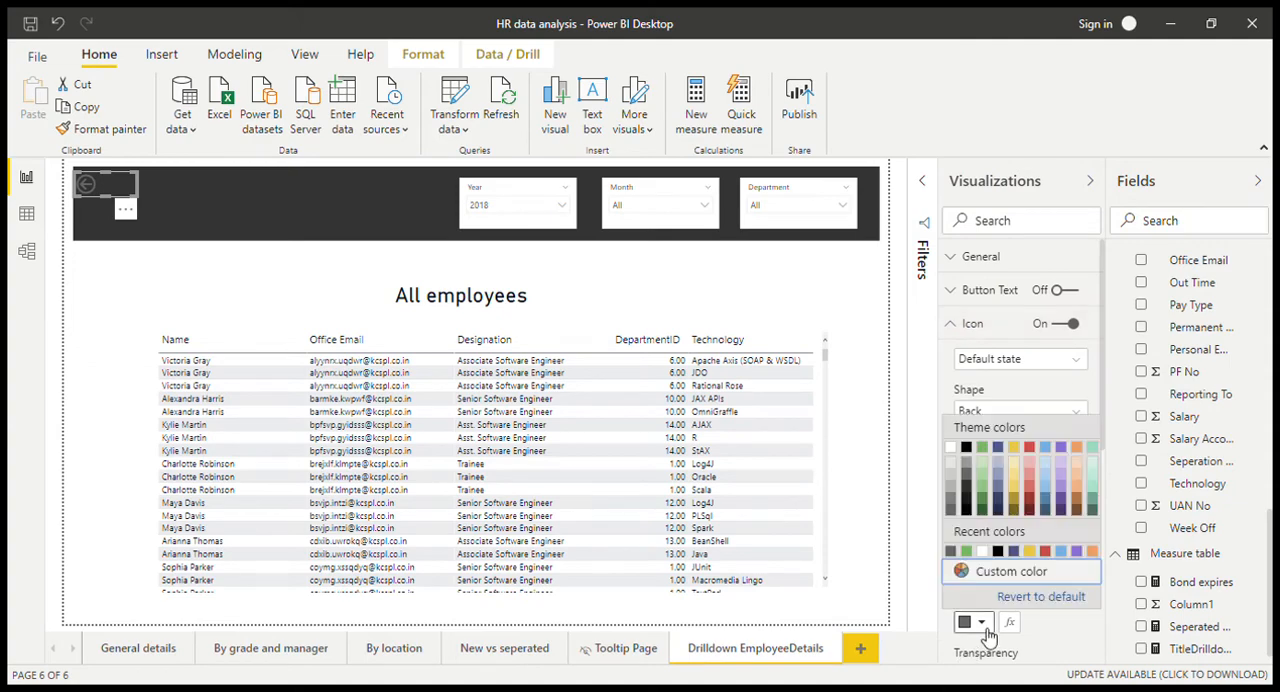
click(953, 449)
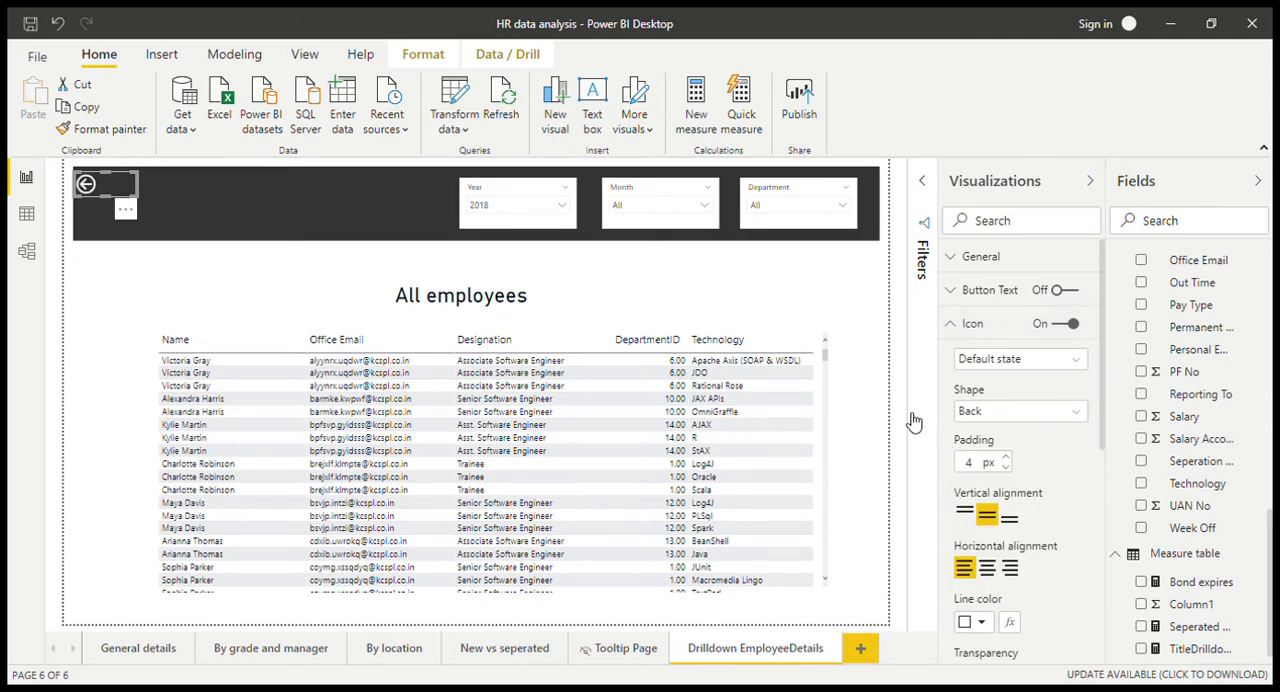
click(840, 322)
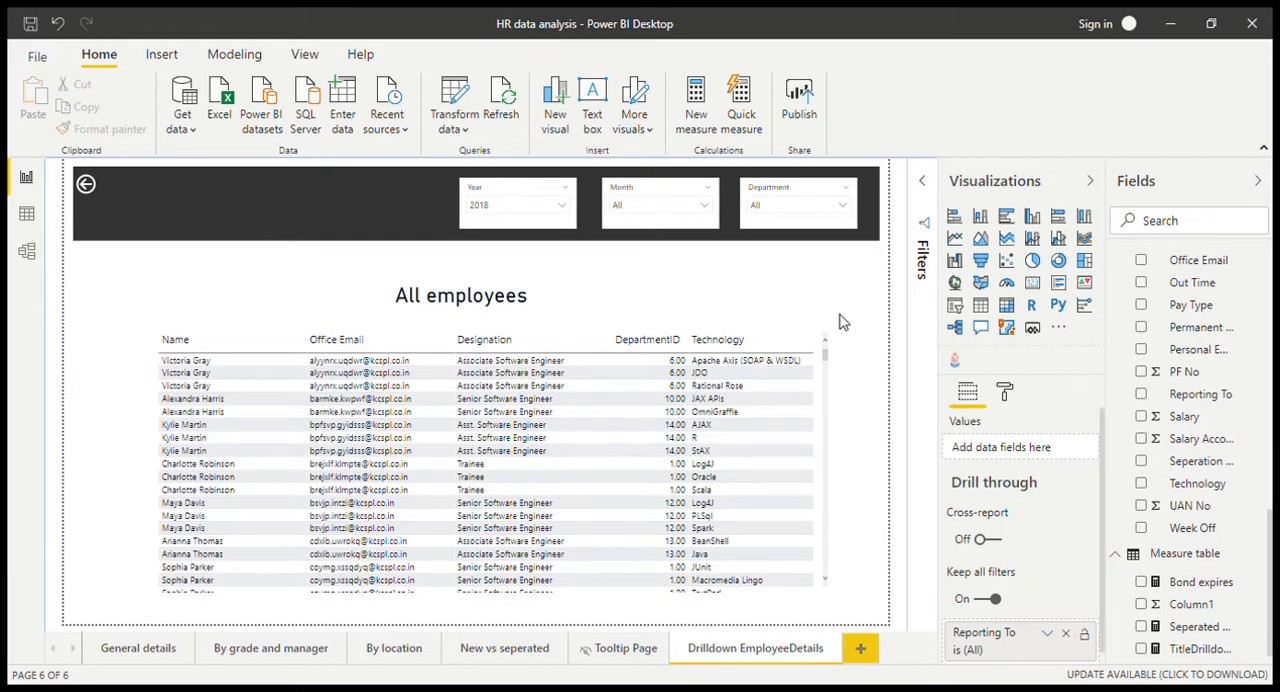
Step: Drill through from the third manager's bar on the By grade and manager page to Drilldown EmployeeDetails and check the drill-through filters
click(290, 649)
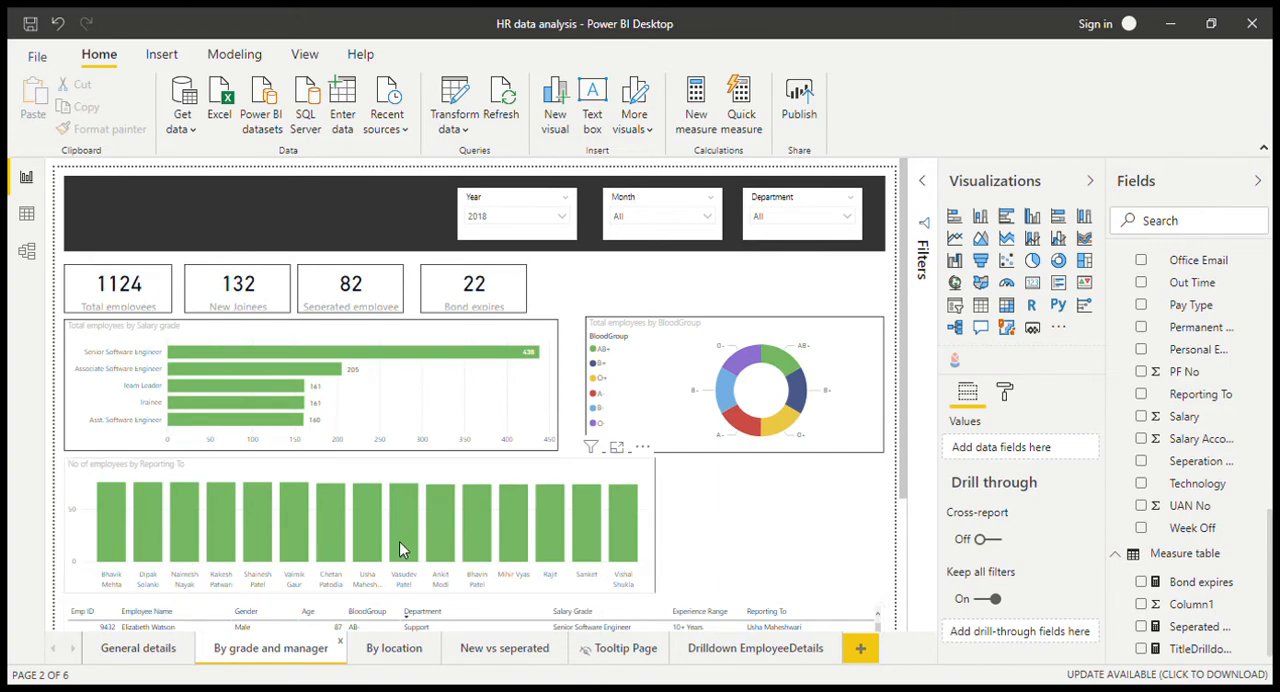
mouse_move(399, 541)
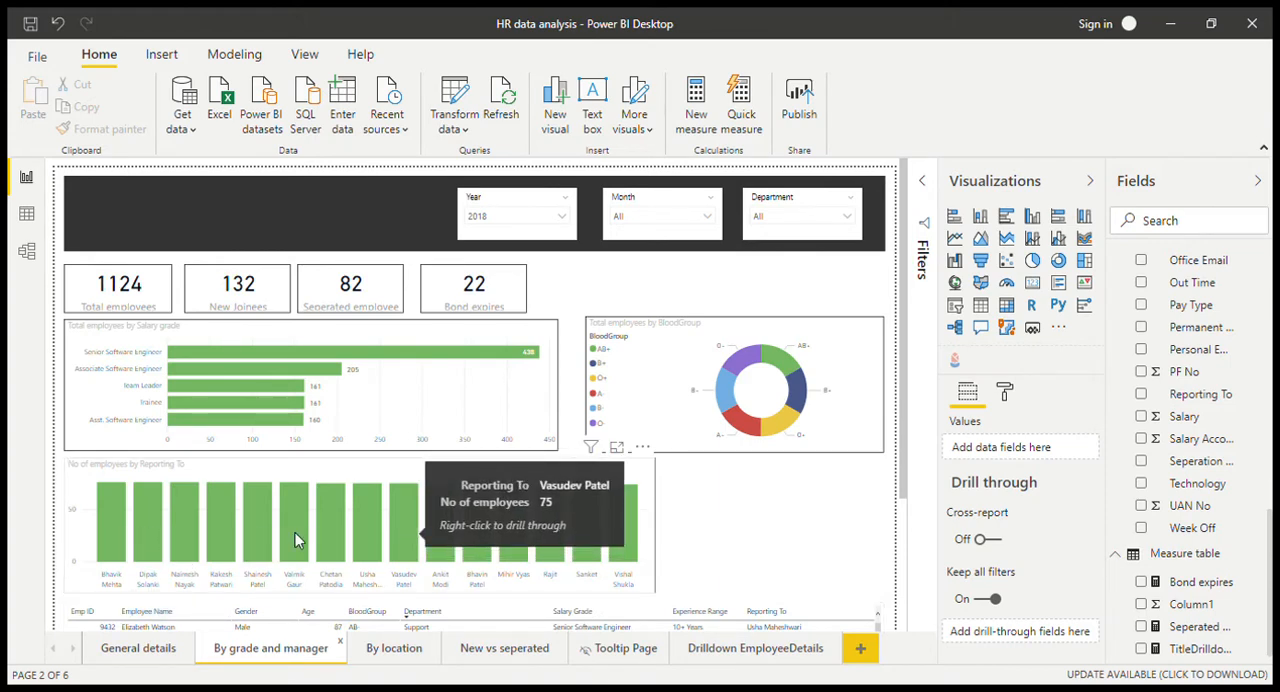
mouse_move(184, 524)
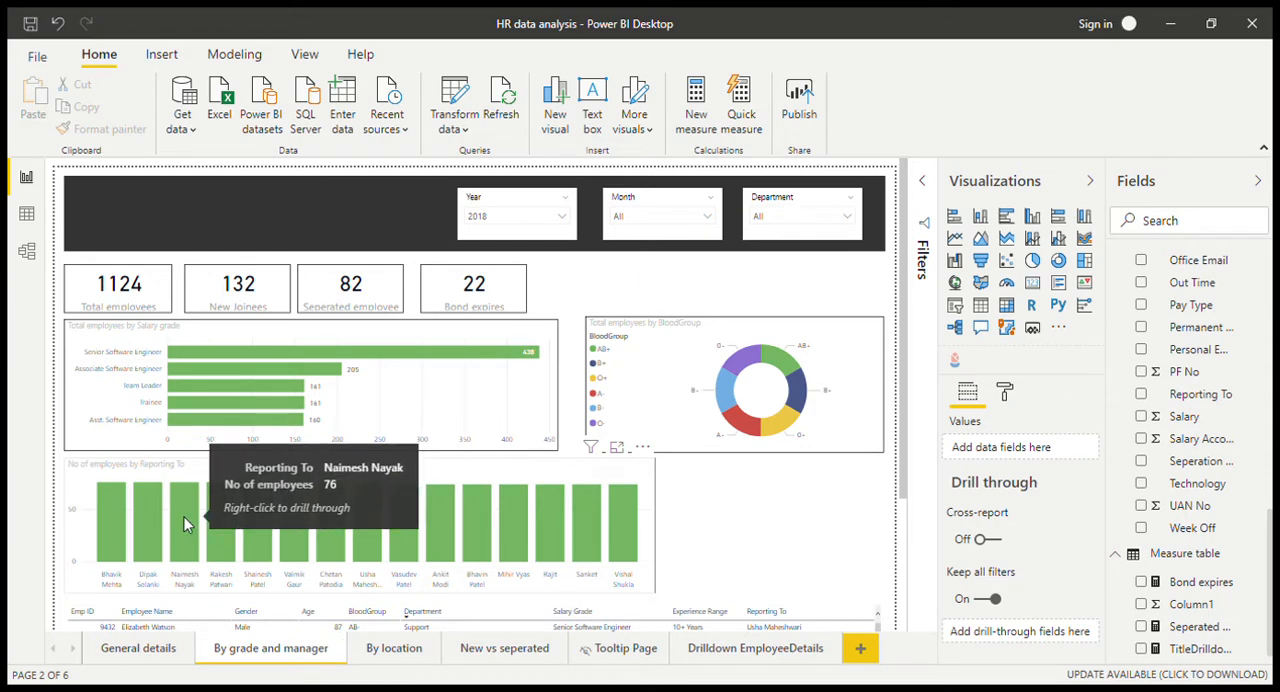
right_click(184, 524)
mouse_move(260, 443)
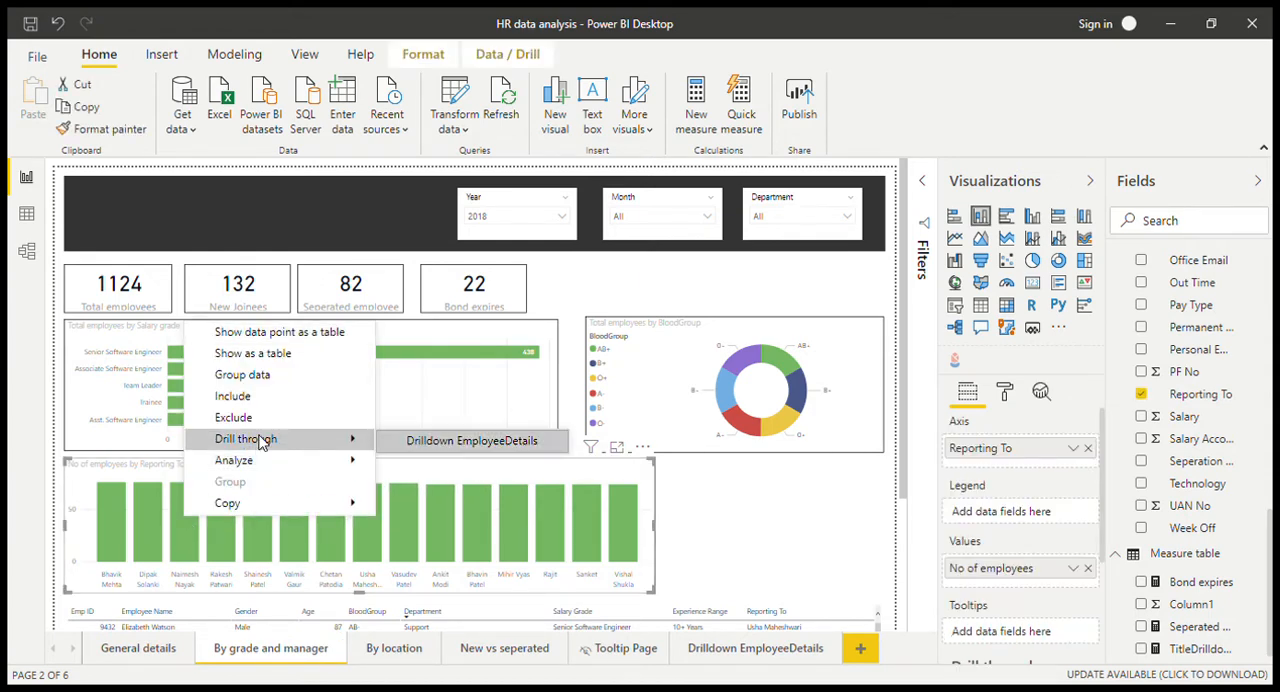
click(408, 446)
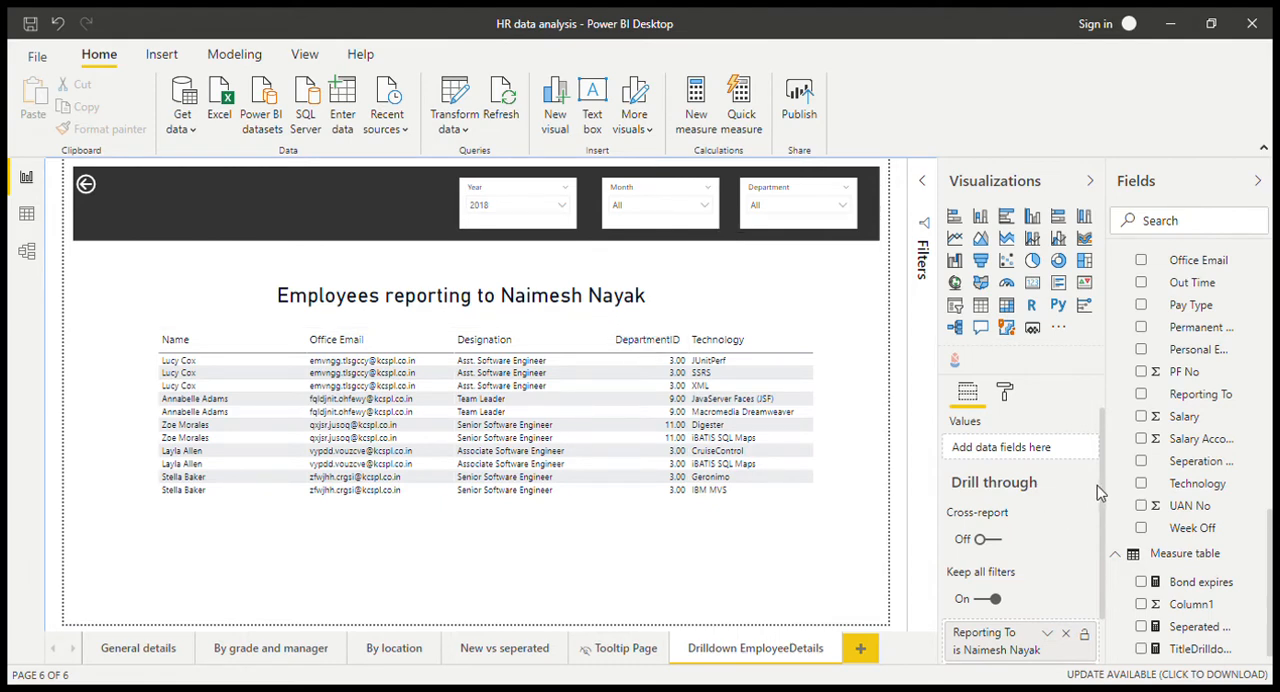
scroll(1104, 512, down, 1)
scroll(1104, 512, down, 1)
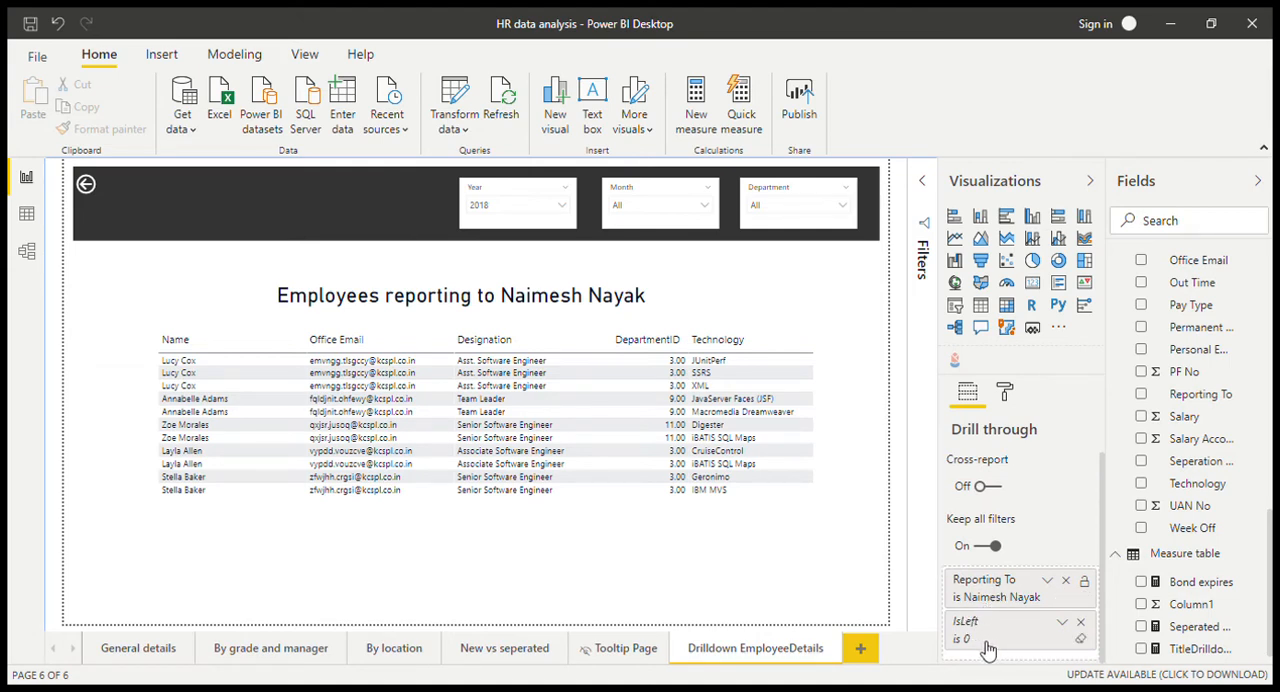
Step: Check the visual-level filters of the Reporting To bar chart and return to the Drilldown EmployeeDetails page
click(268, 648)
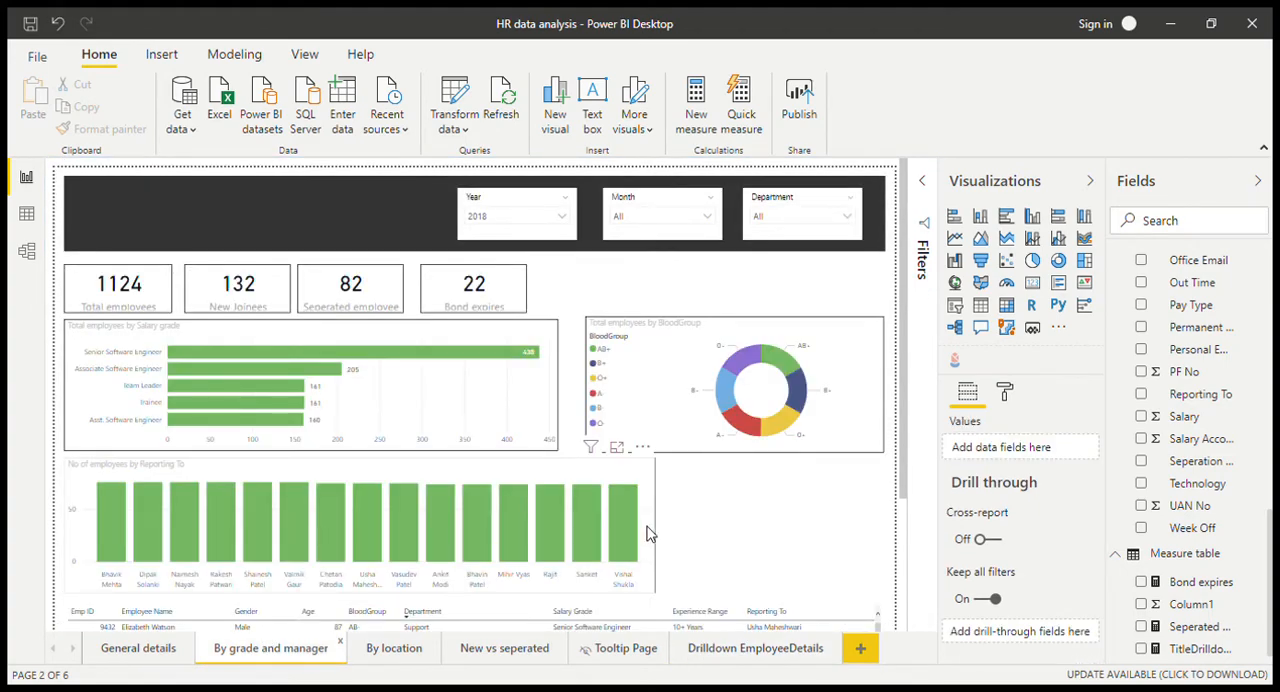
click(646, 533)
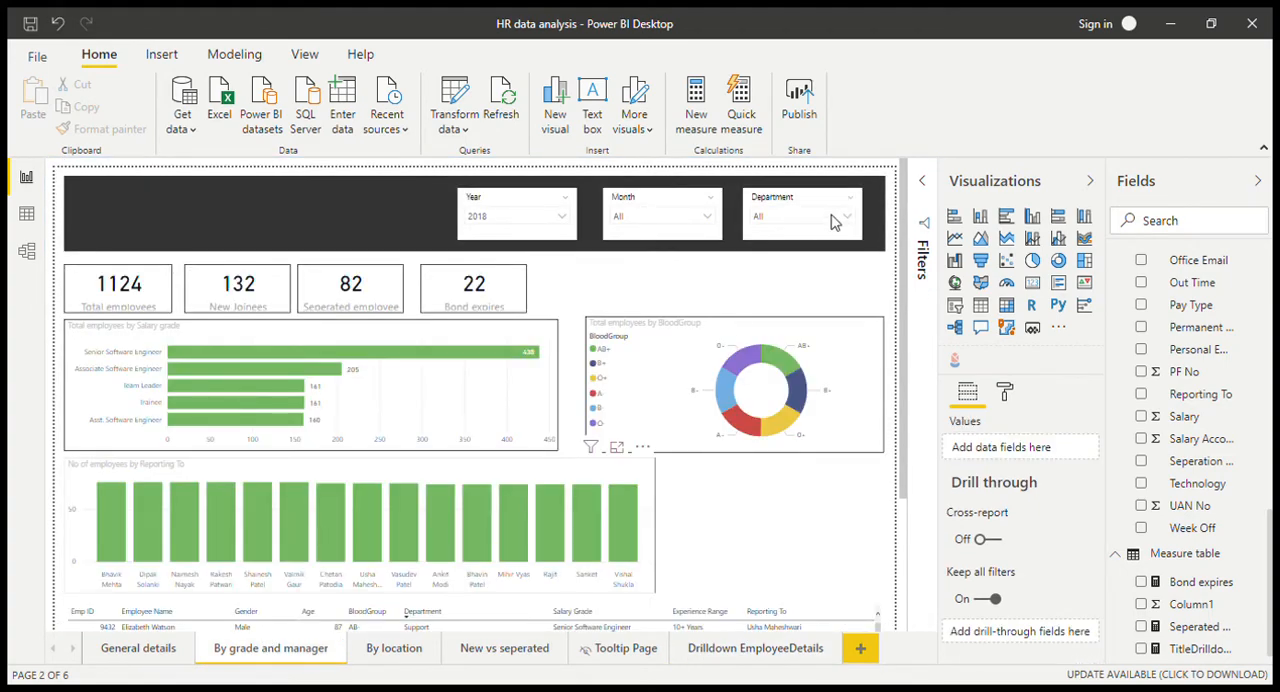
click(925, 188)
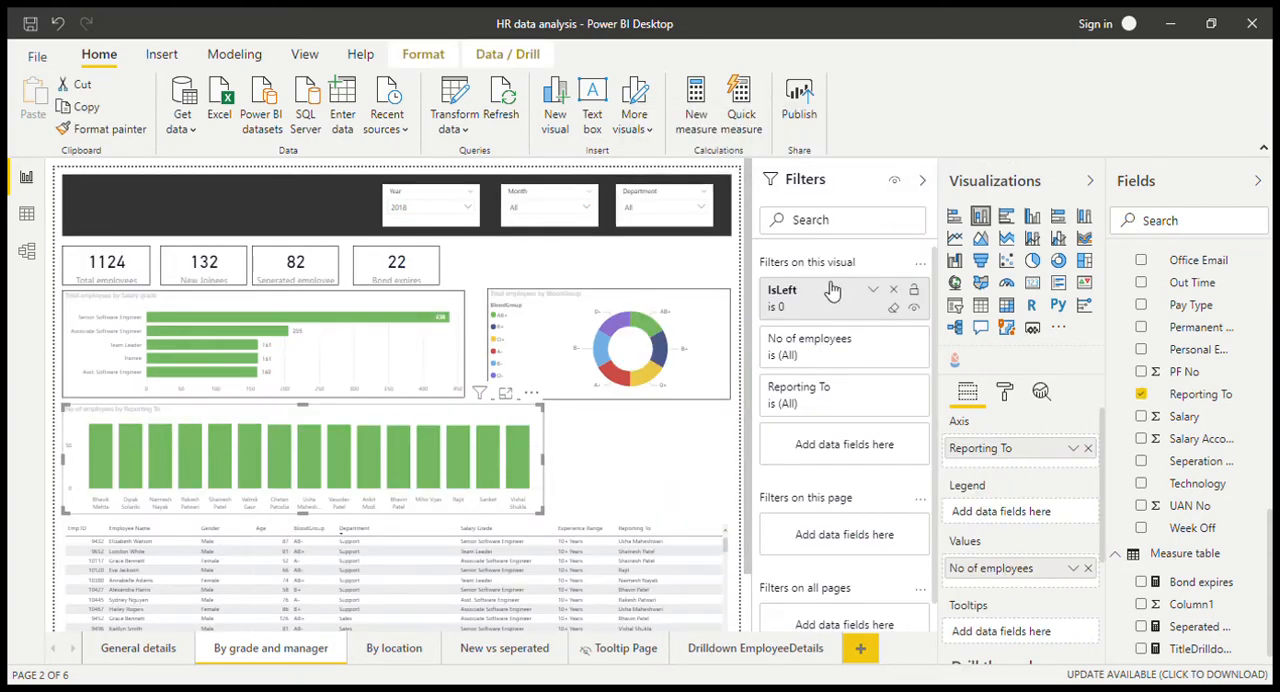
click(923, 181)
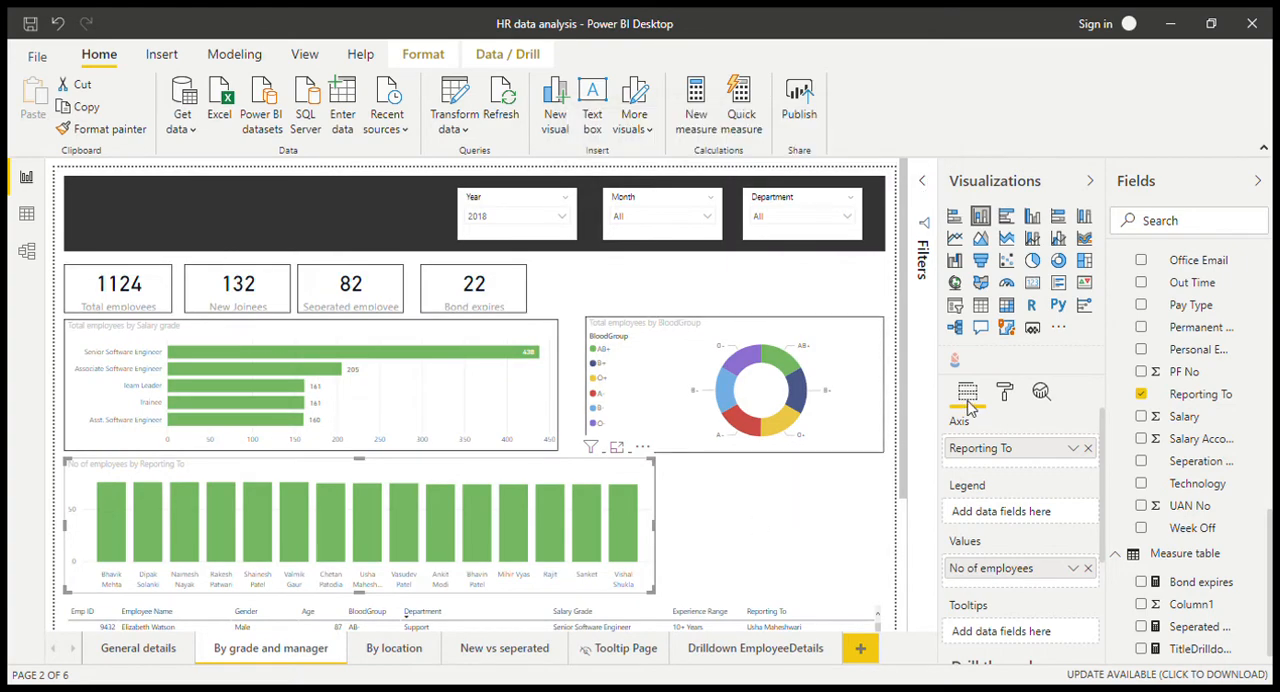
click(720, 652)
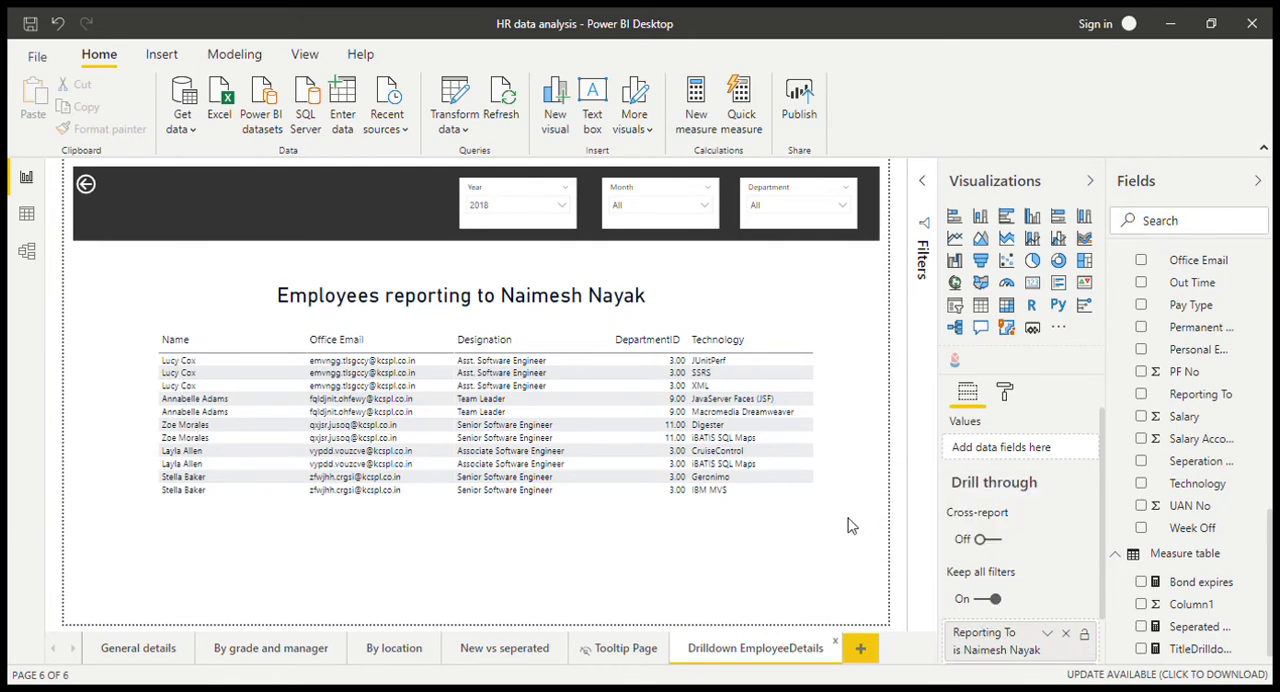
Step: Examine the drill-through option offered for the fifth manager's bar on the By grade and manager page without following it
click(272, 650)
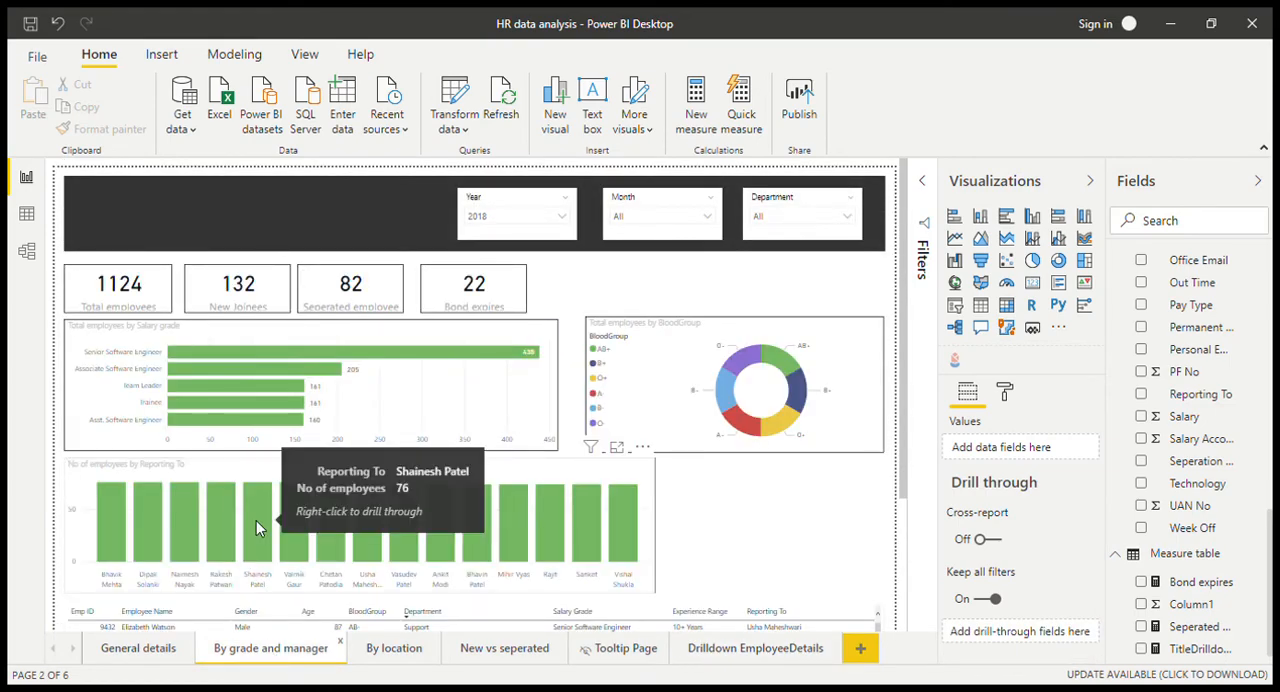
right_click(256, 520)
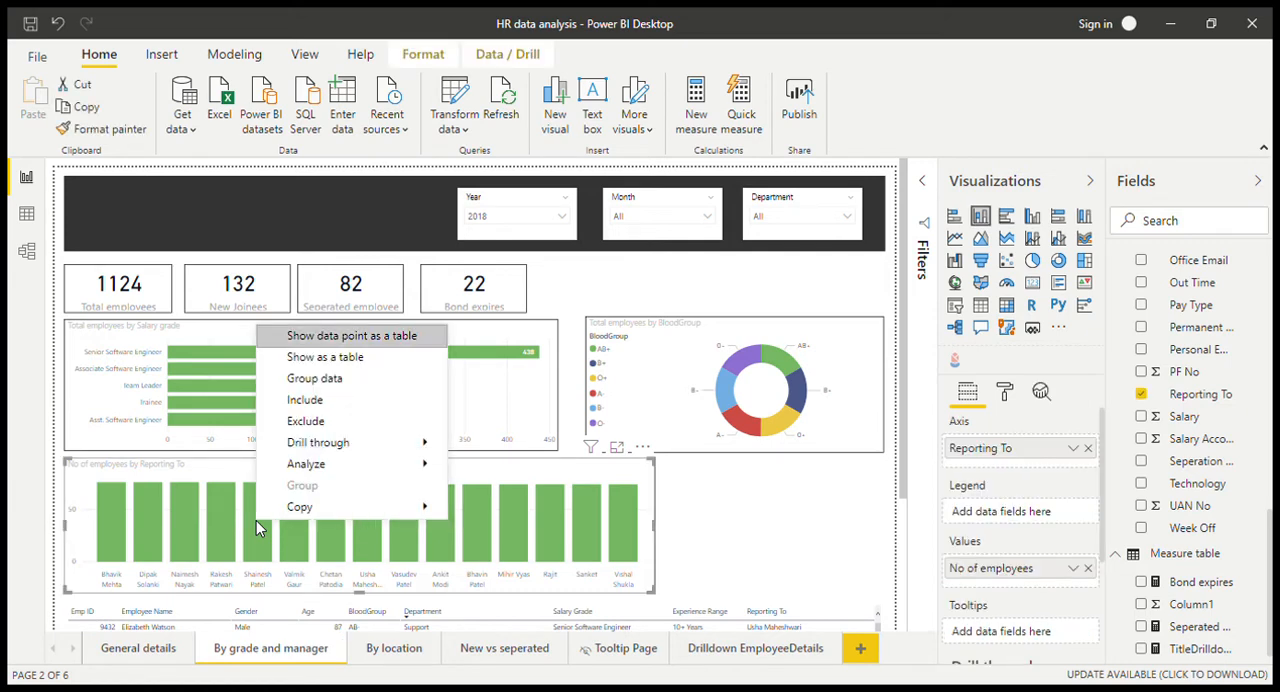
mouse_move(390, 448)
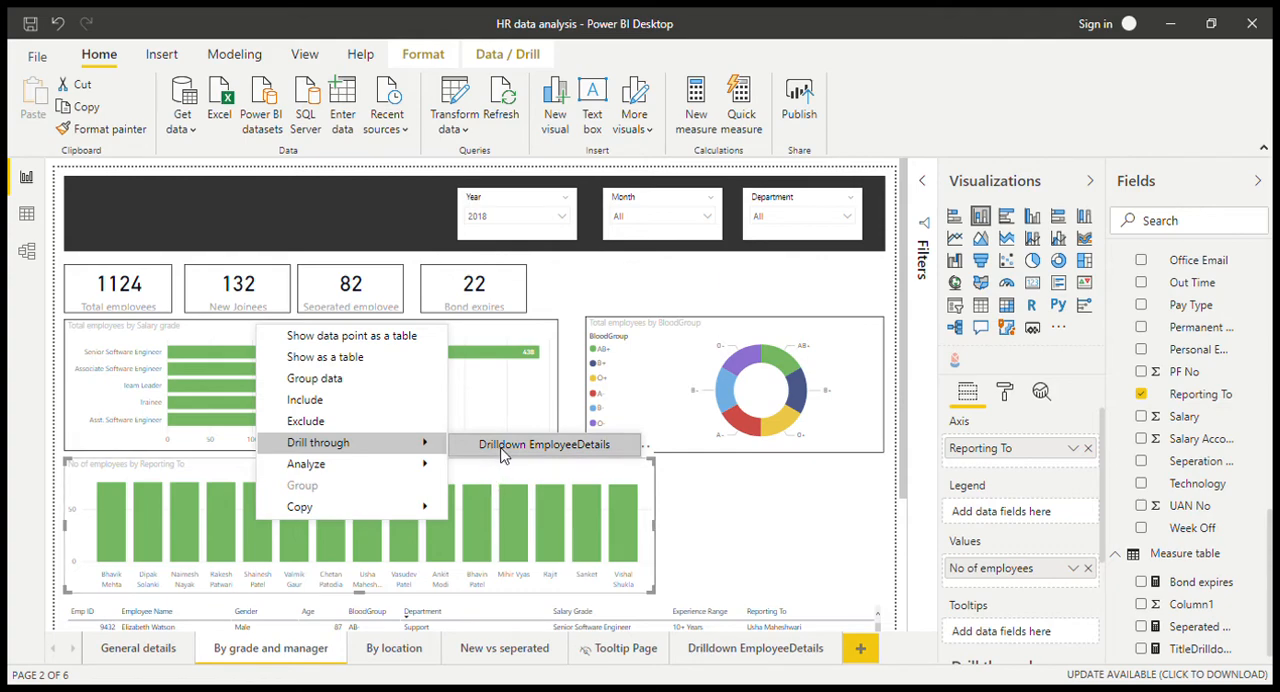
click(696, 551)
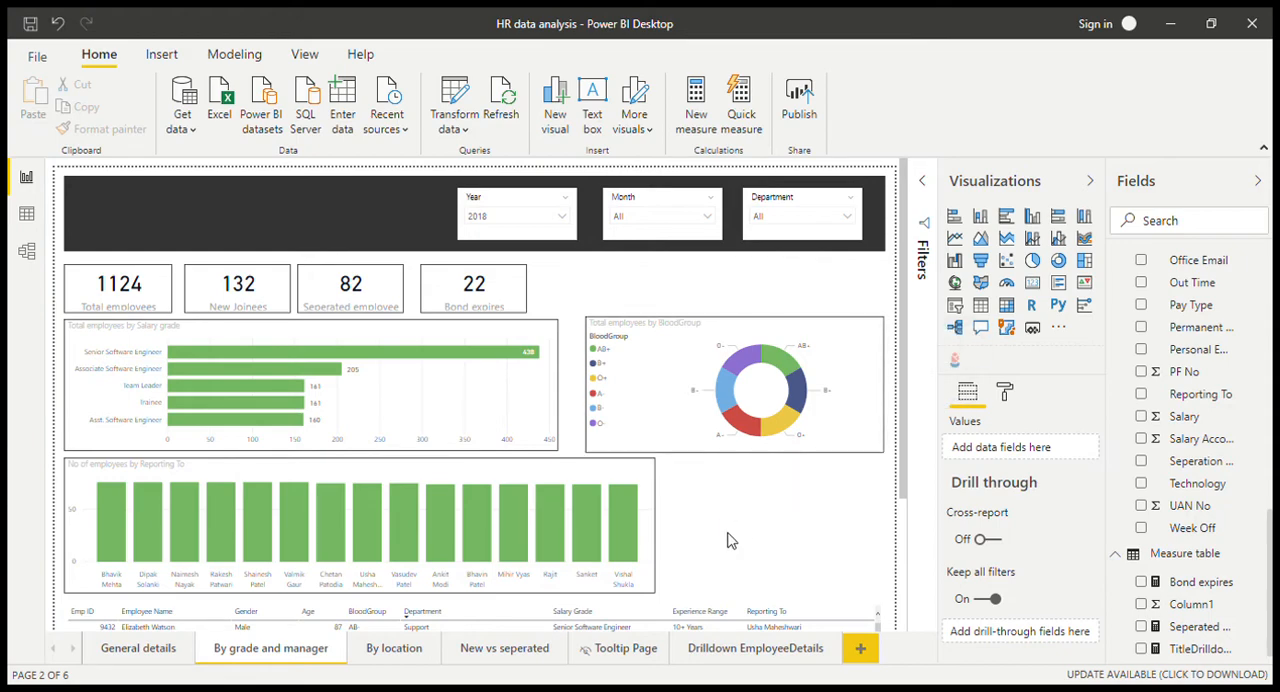
Step: Insert a blank button and place it just right of the Reporting To bar chart, below the blood group chart
click(305, 54)
click(161, 54)
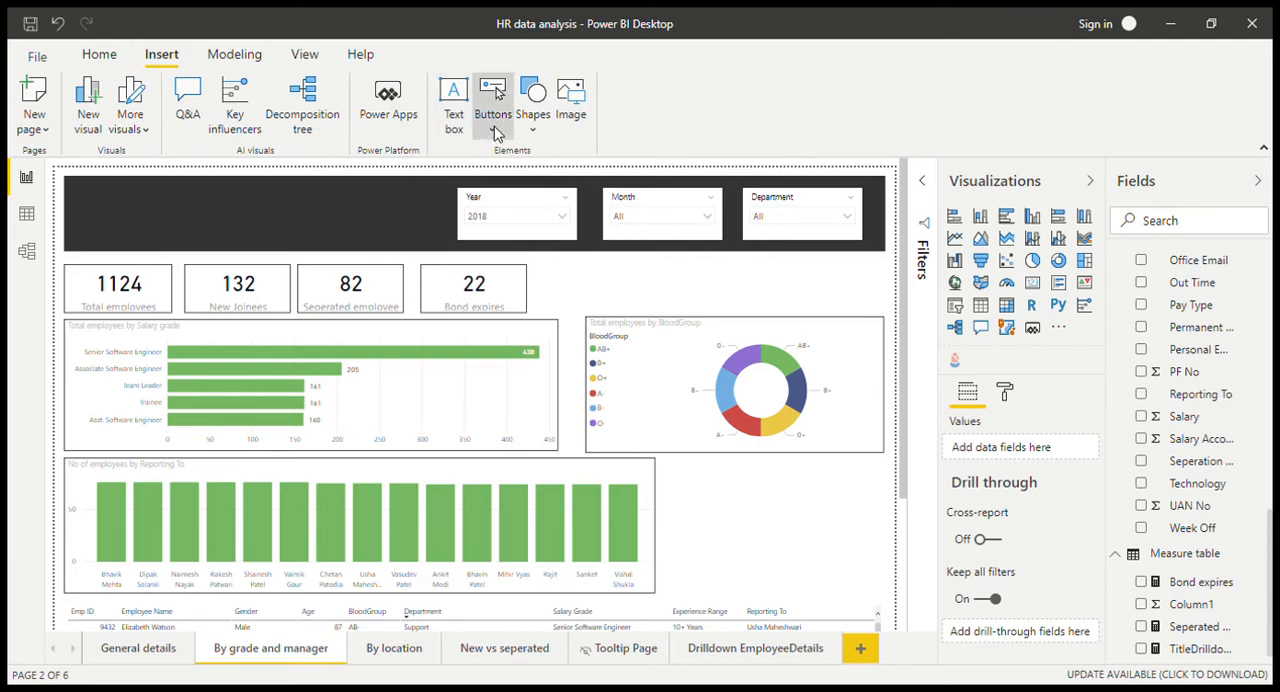
click(492, 128)
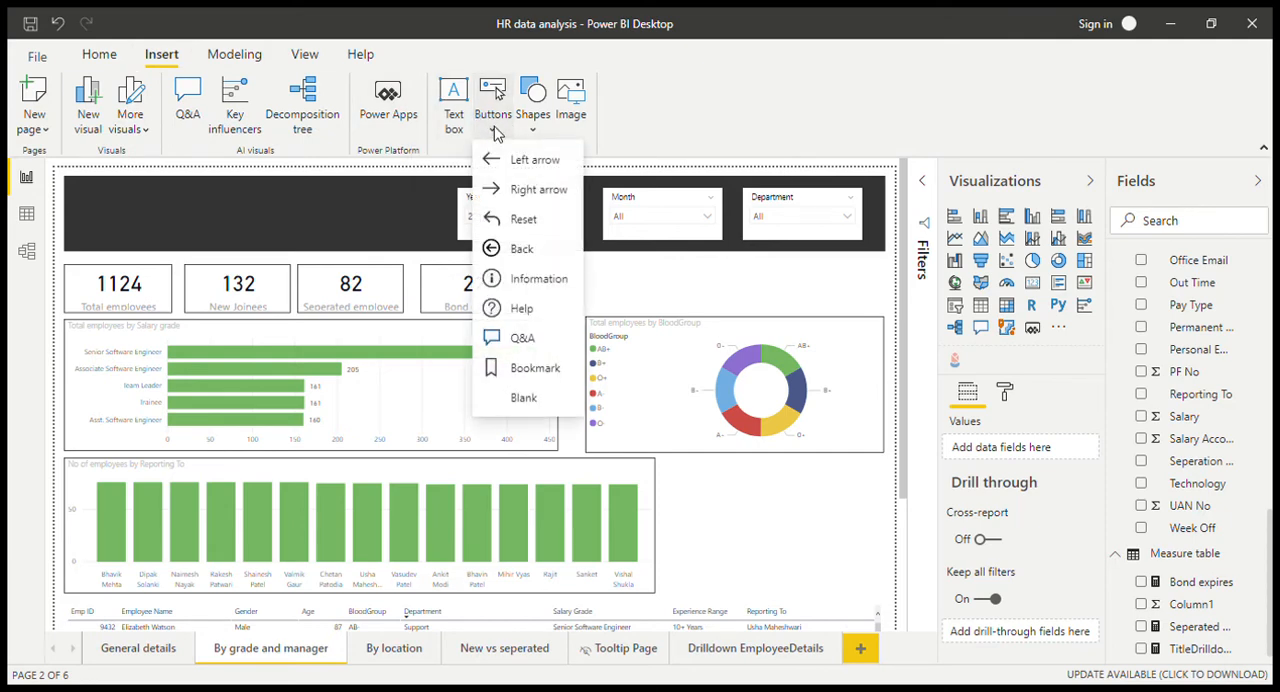
click(523, 397)
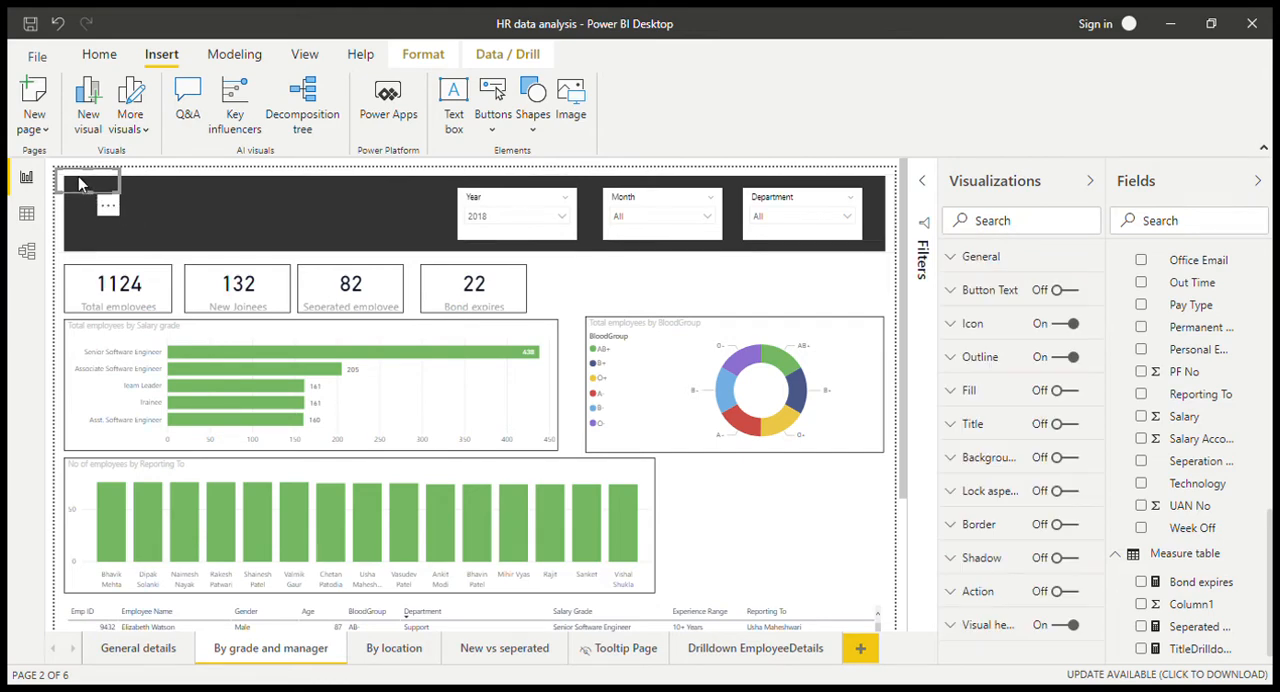
drag(88, 189, 686, 473)
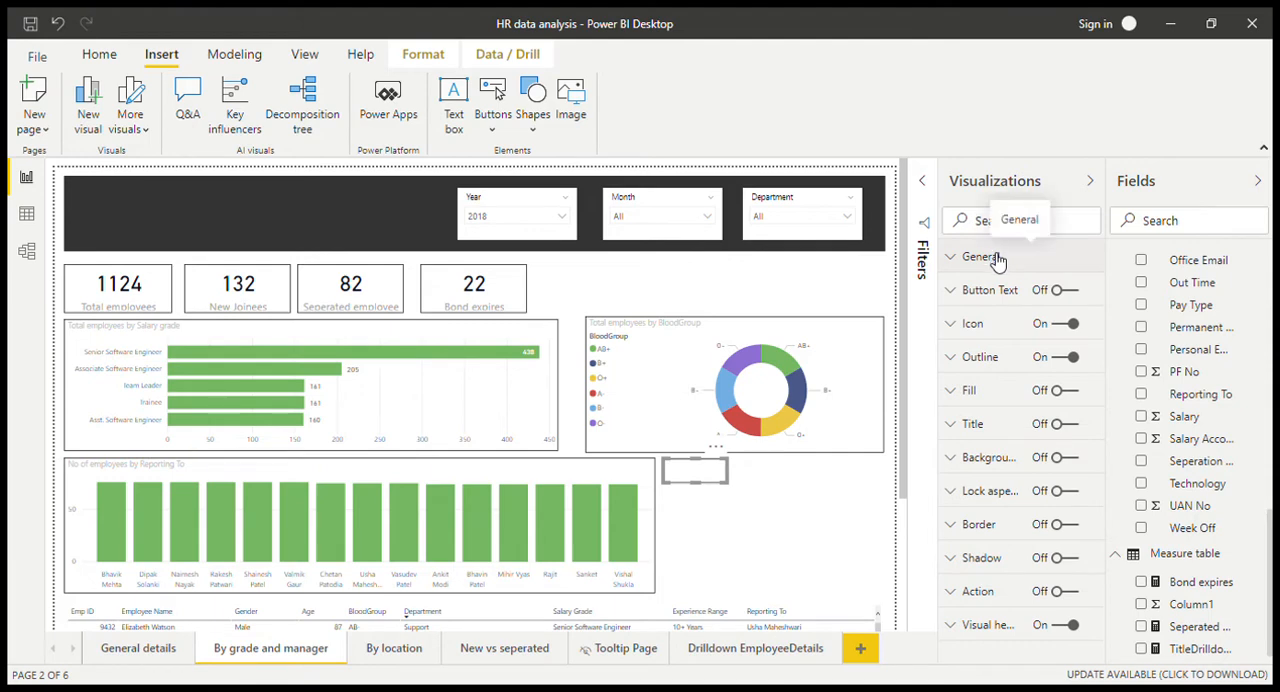
Step: Turn on the new button's text and set it to "View Details"
click(985, 290)
click(1061, 292)
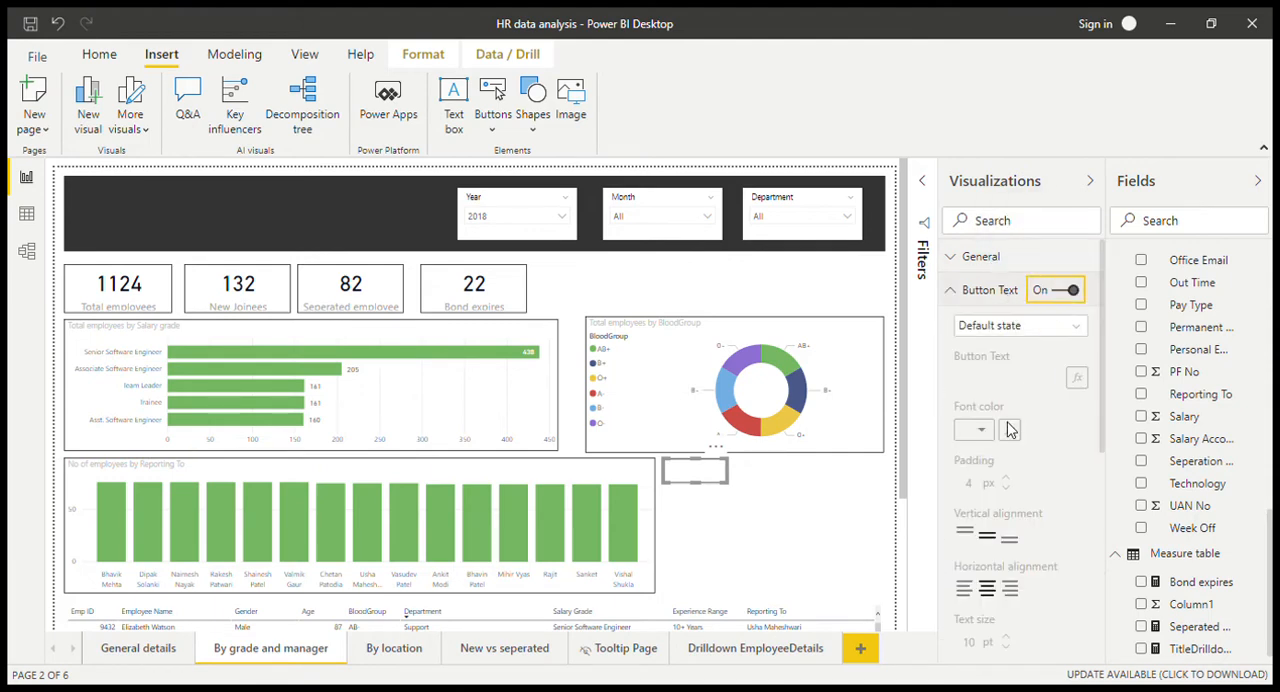
click(1007, 377)
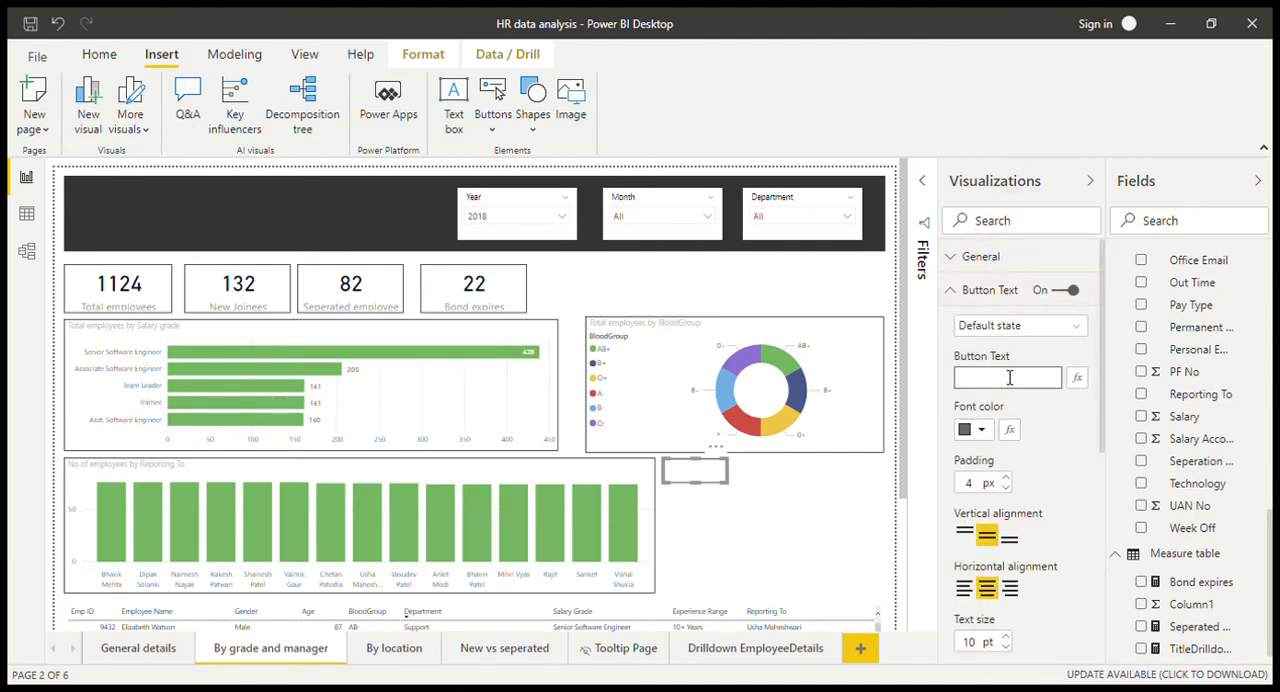
text(View D)
text(eti)
key(BackSpace)
Step: Change the button's text to "View Details>>" and set its font color to white
click(975, 430)
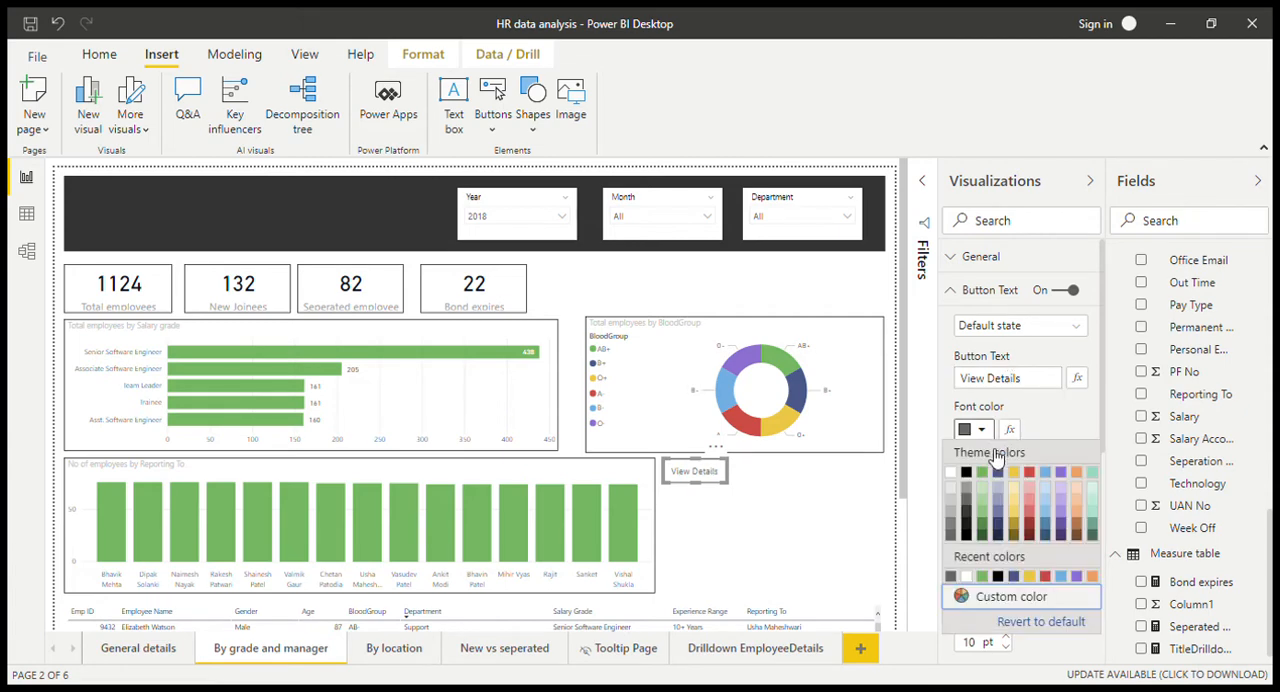
click(1040, 386)
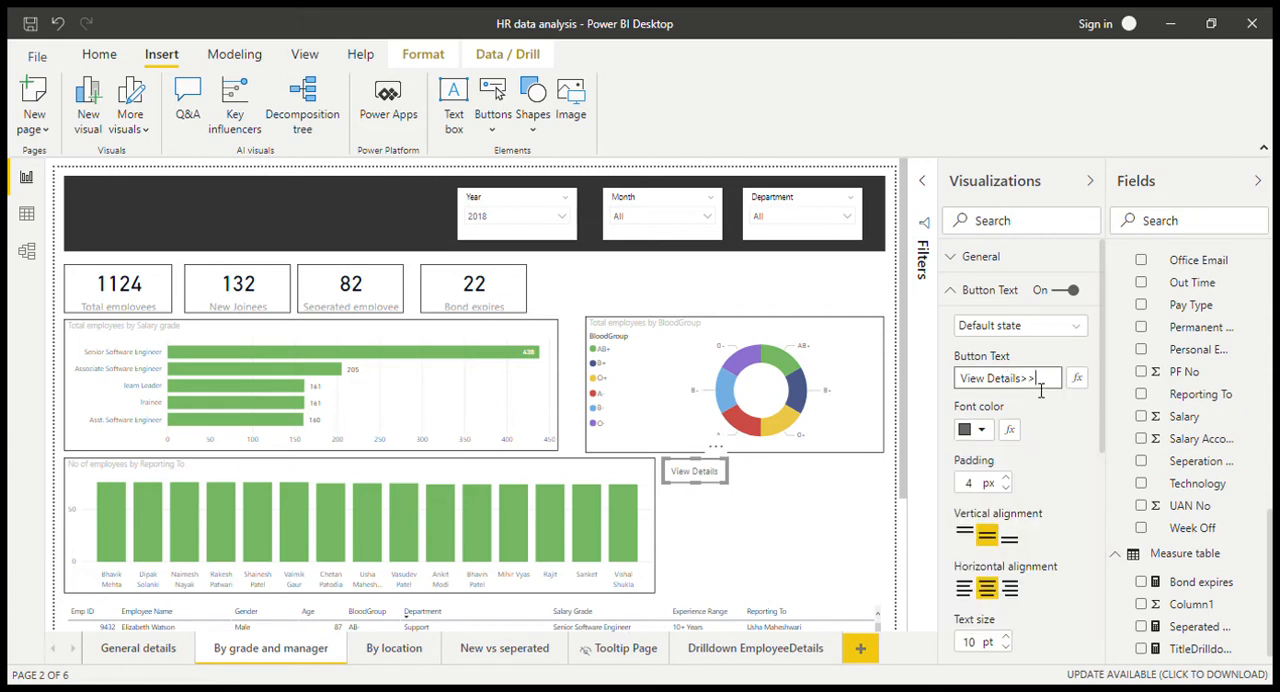
click(981, 430)
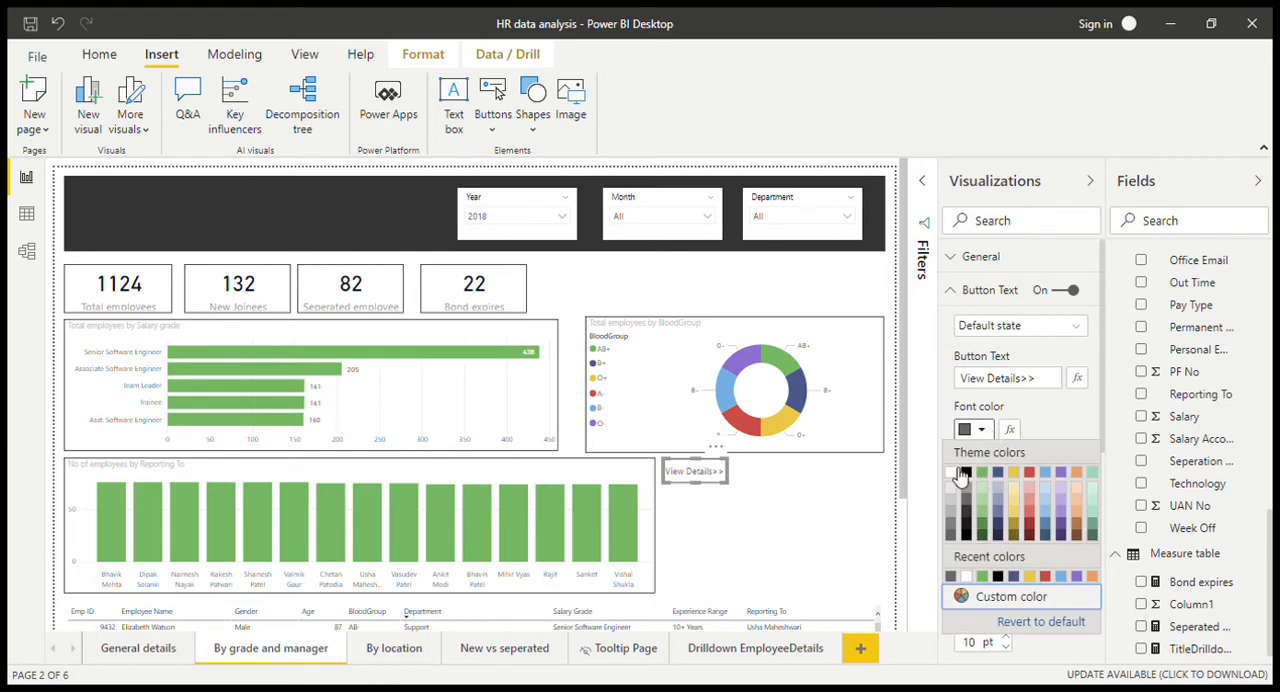
click(952, 473)
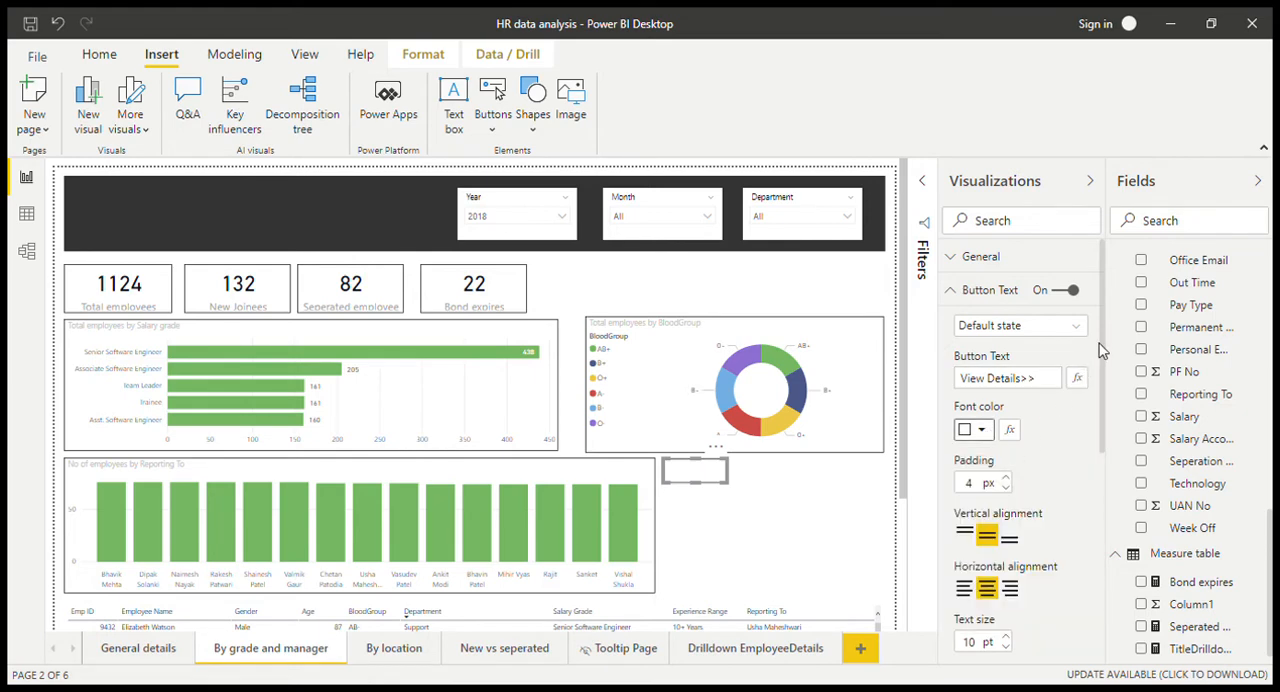
Step: Turn on the button's fill, color it the theme green and set its transparency to 0%
drag(1103, 349, 1097, 523)
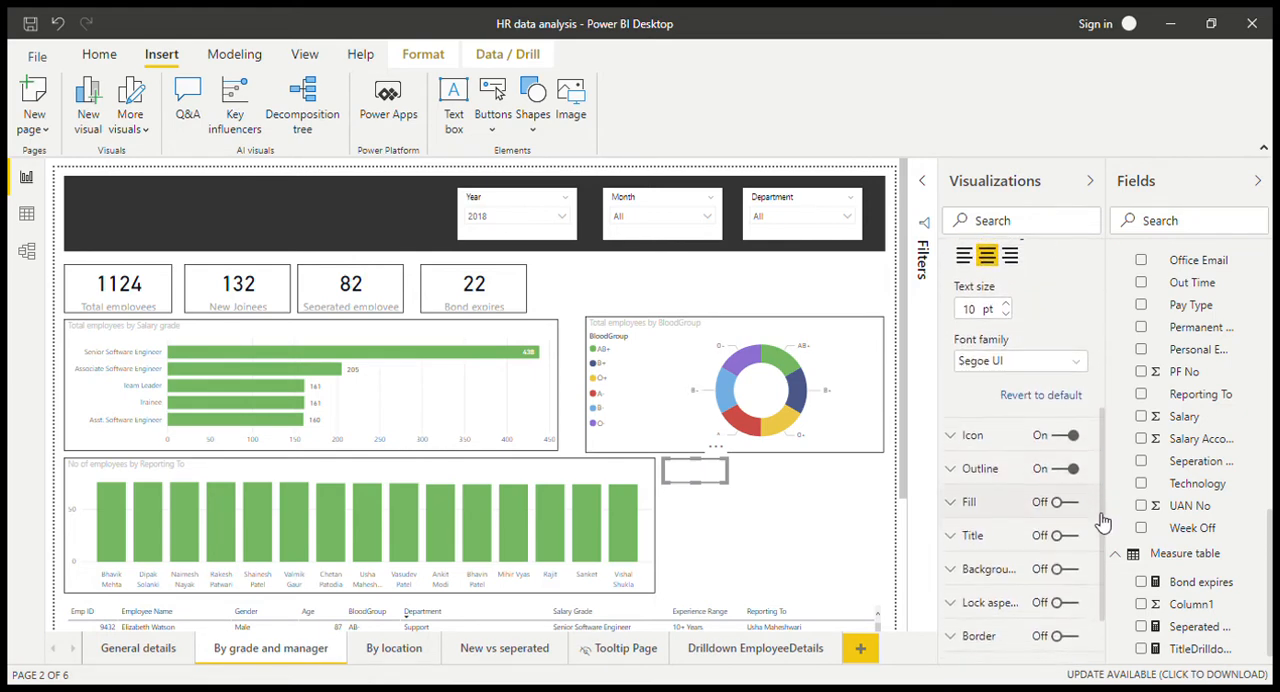
click(1042, 487)
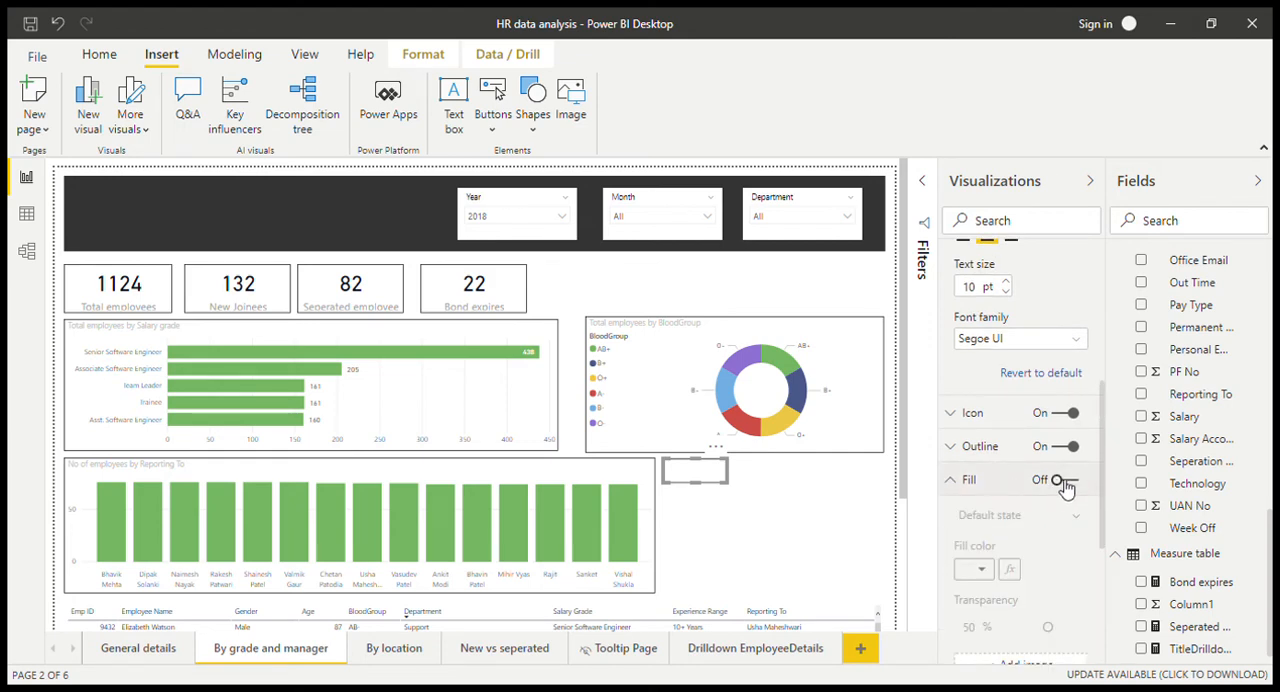
click(1057, 481)
click(981, 570)
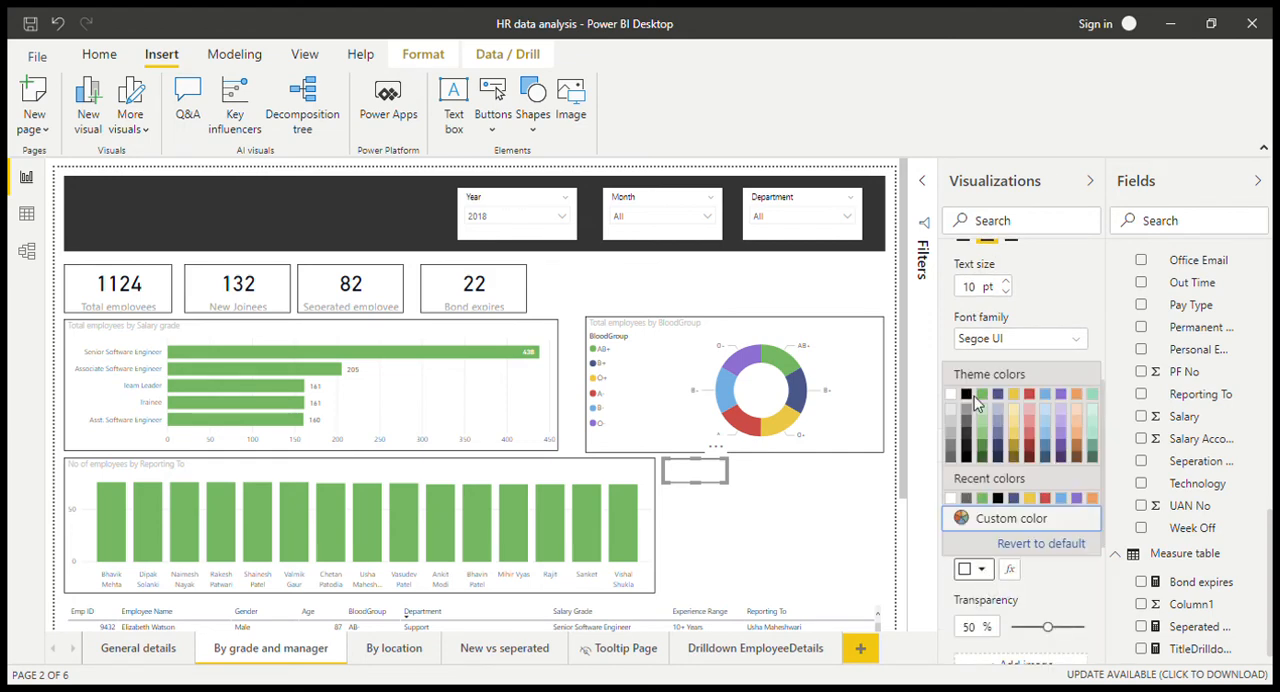
click(1042, 608)
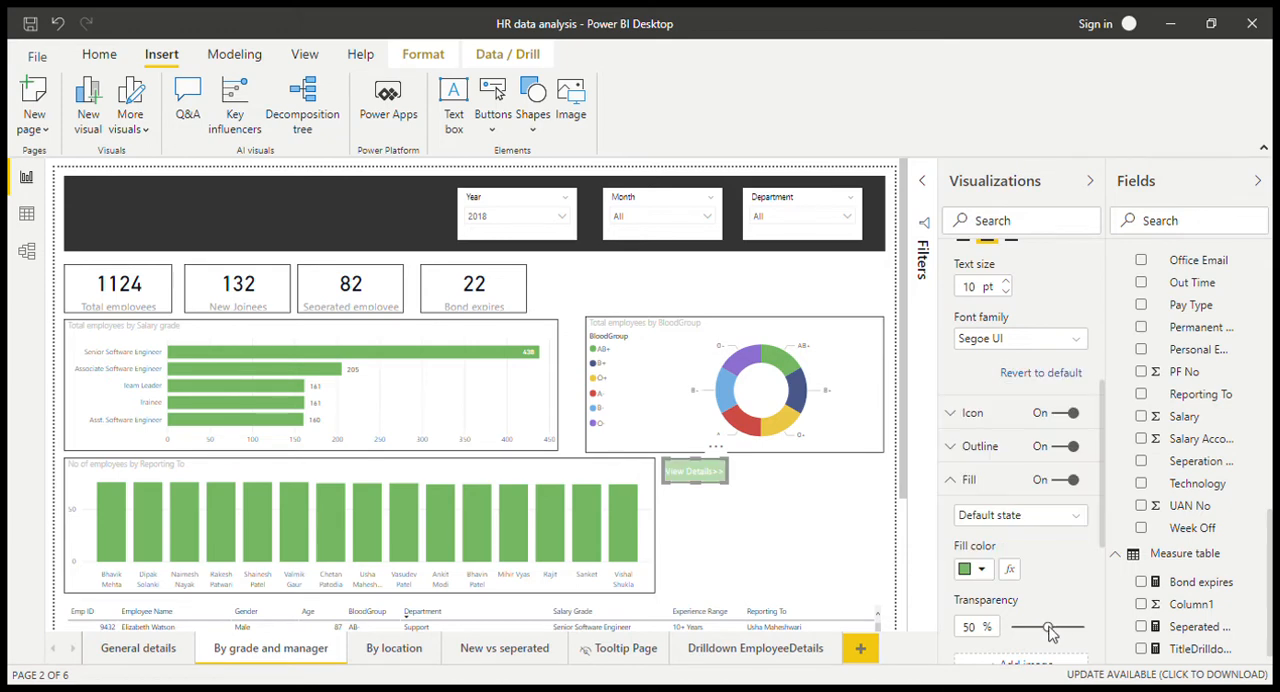
drag(1047, 626, 1008, 627)
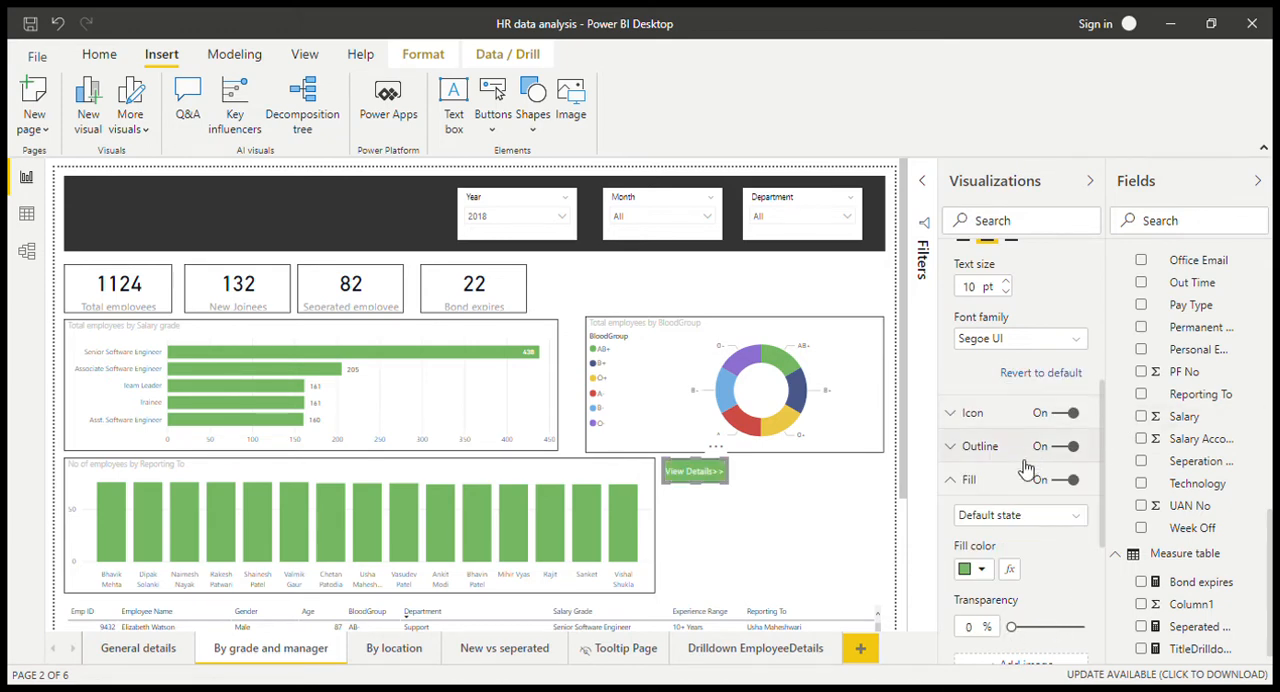
click(972, 482)
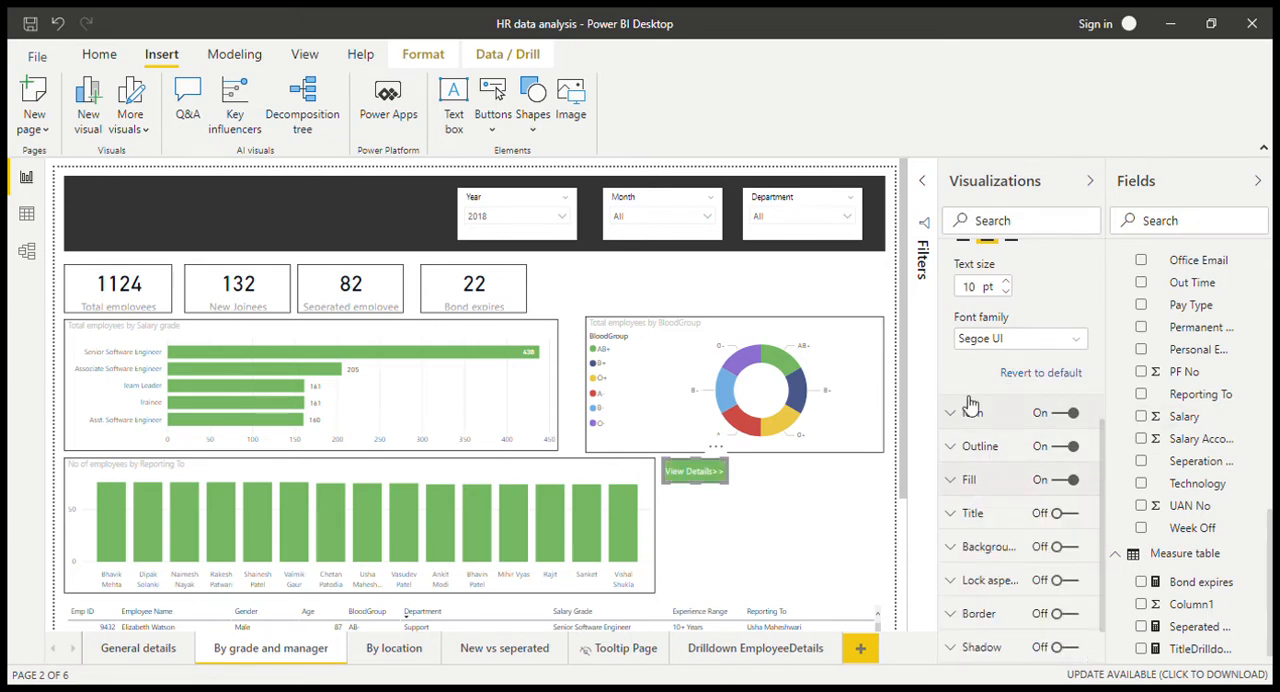
Step: Turn on the button's action and set its type to Drill through
scroll(960, 400, up, 5)
click(988, 292)
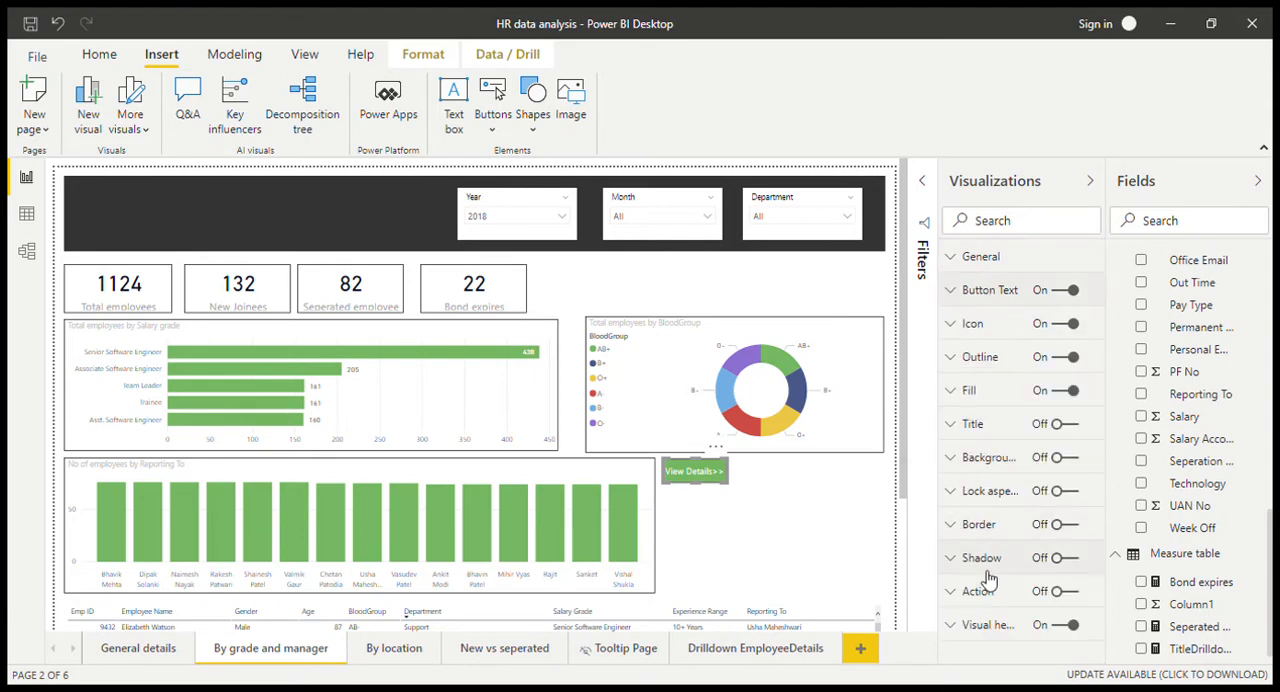
click(1046, 588)
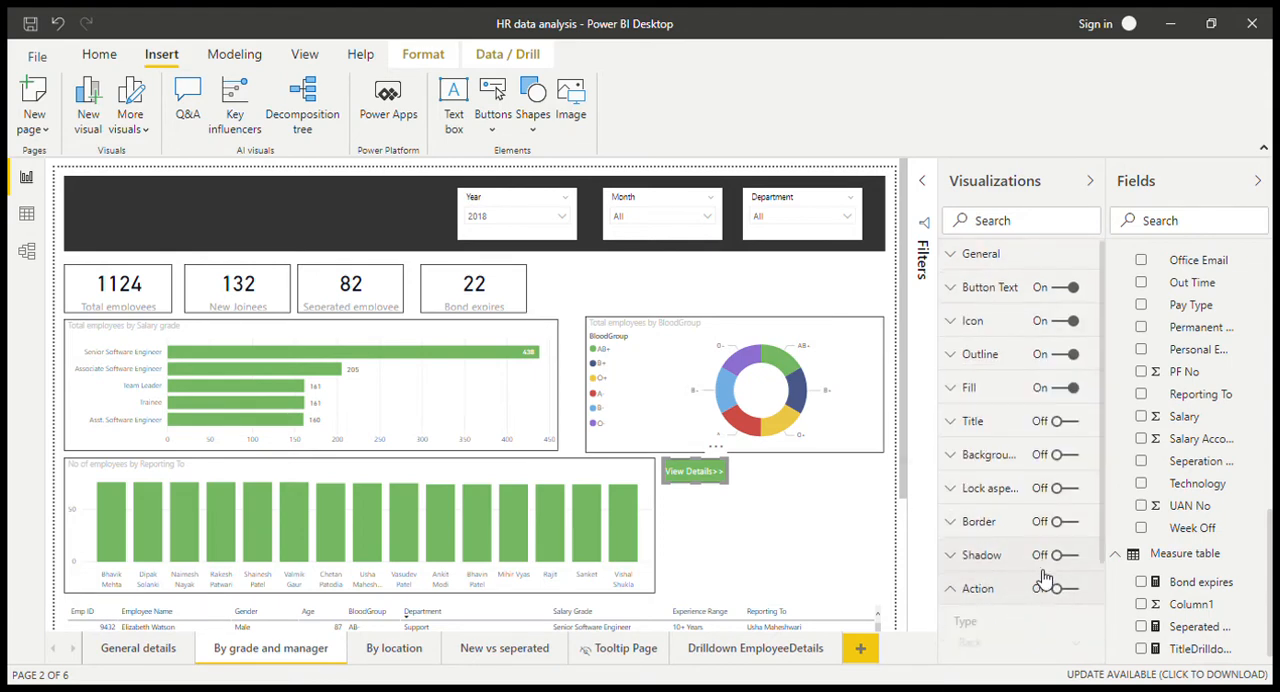
click(1068, 459)
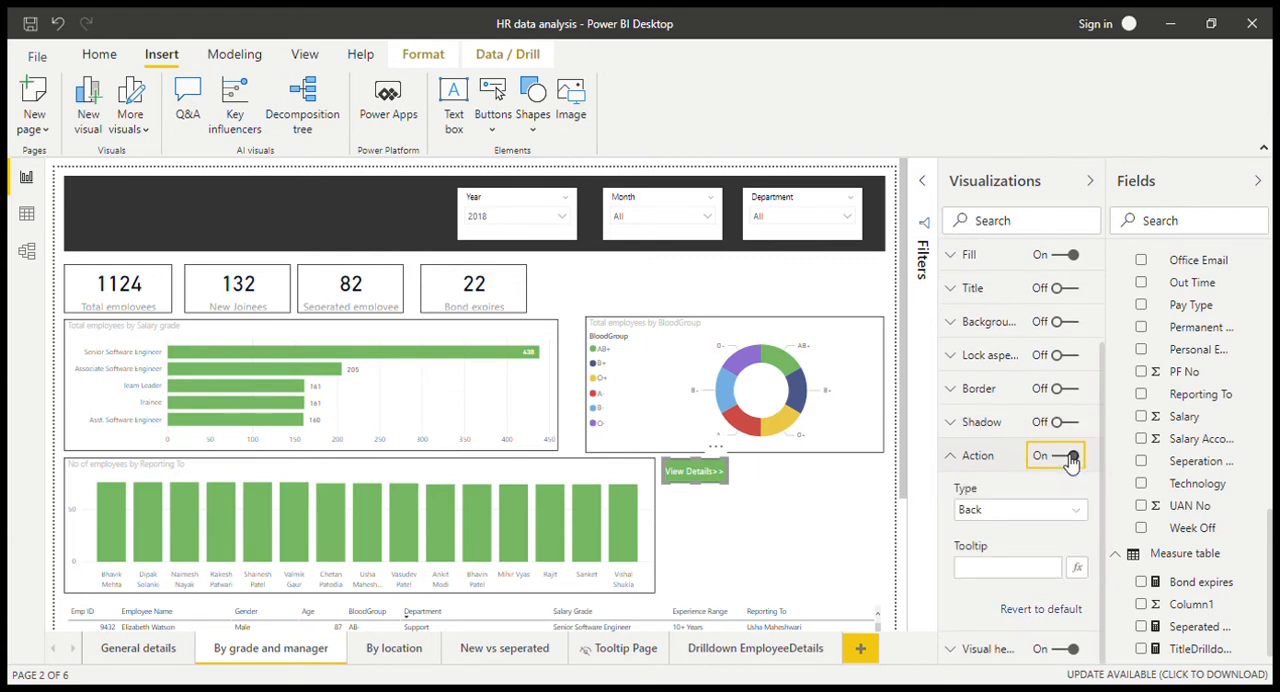
click(1040, 513)
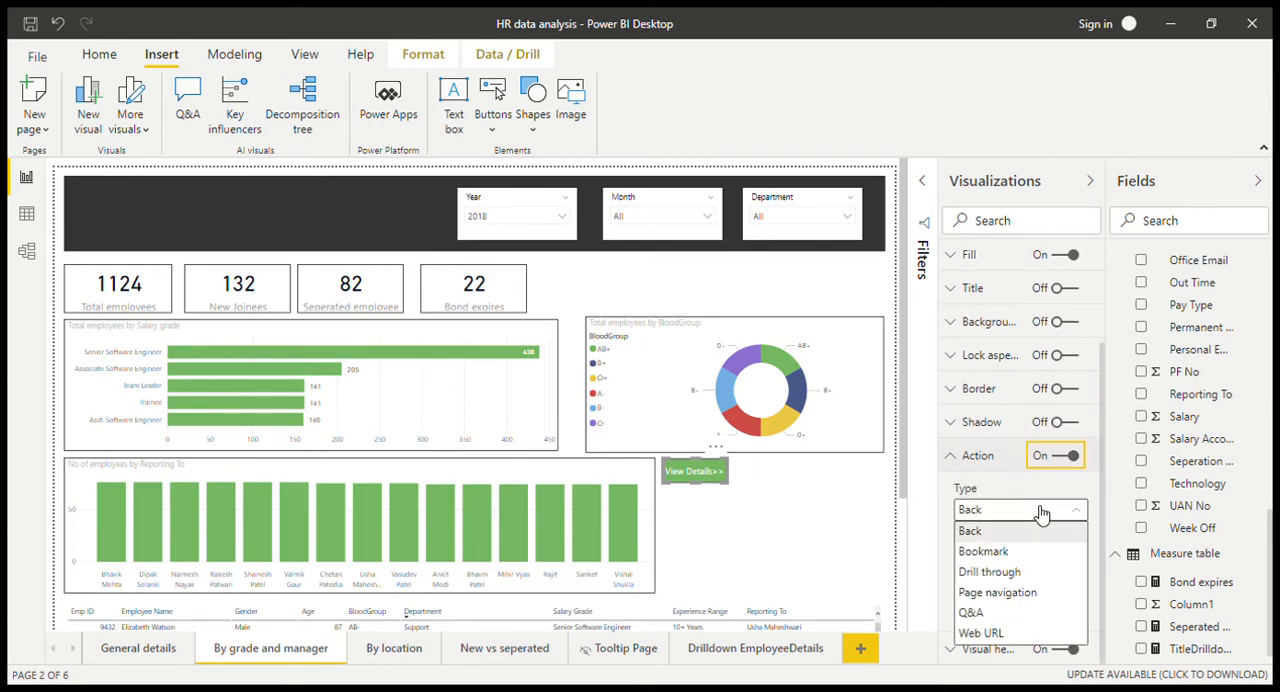
click(1019, 572)
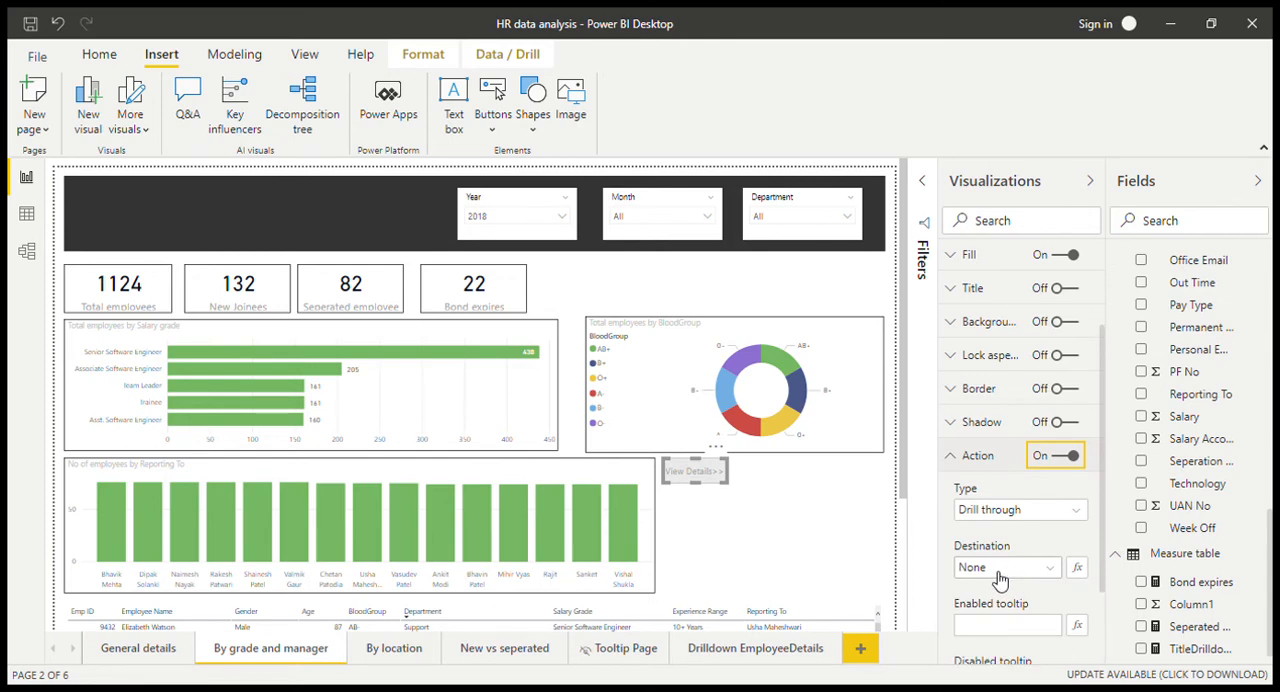
Step: Compare the available drill-through destinations with the context options of a bar in the Reporting To chart without choosing any
click(998, 578)
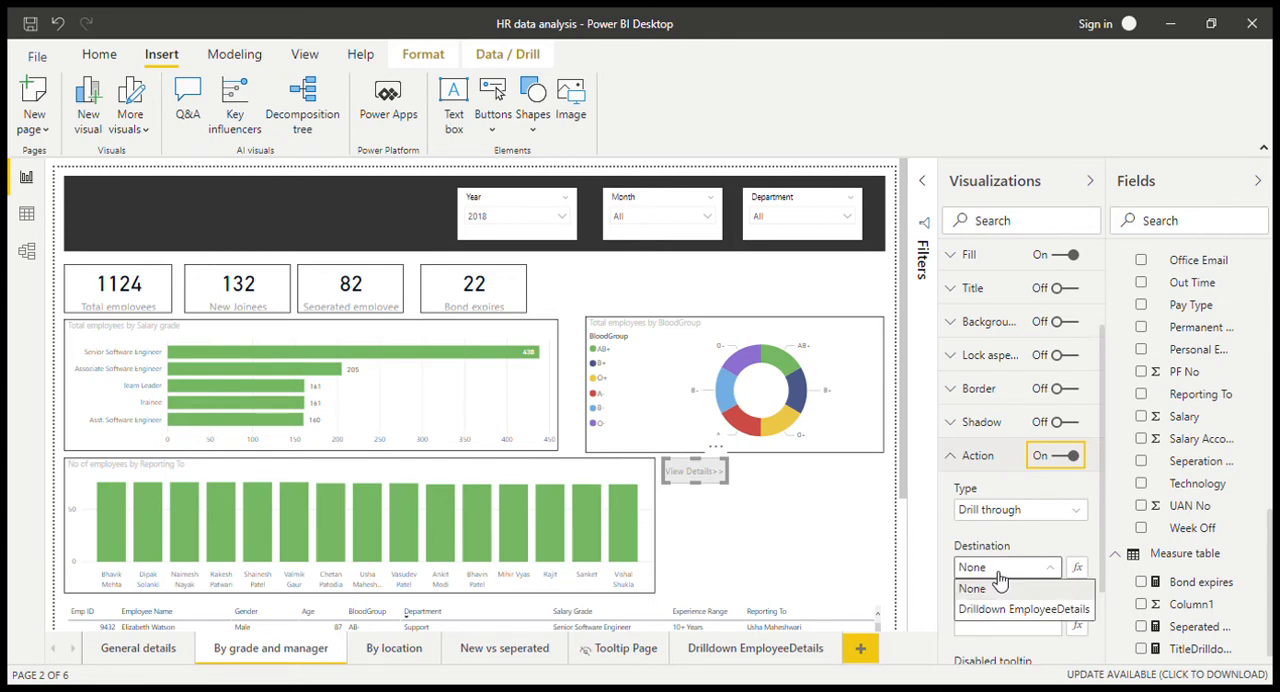
right_click(552, 525)
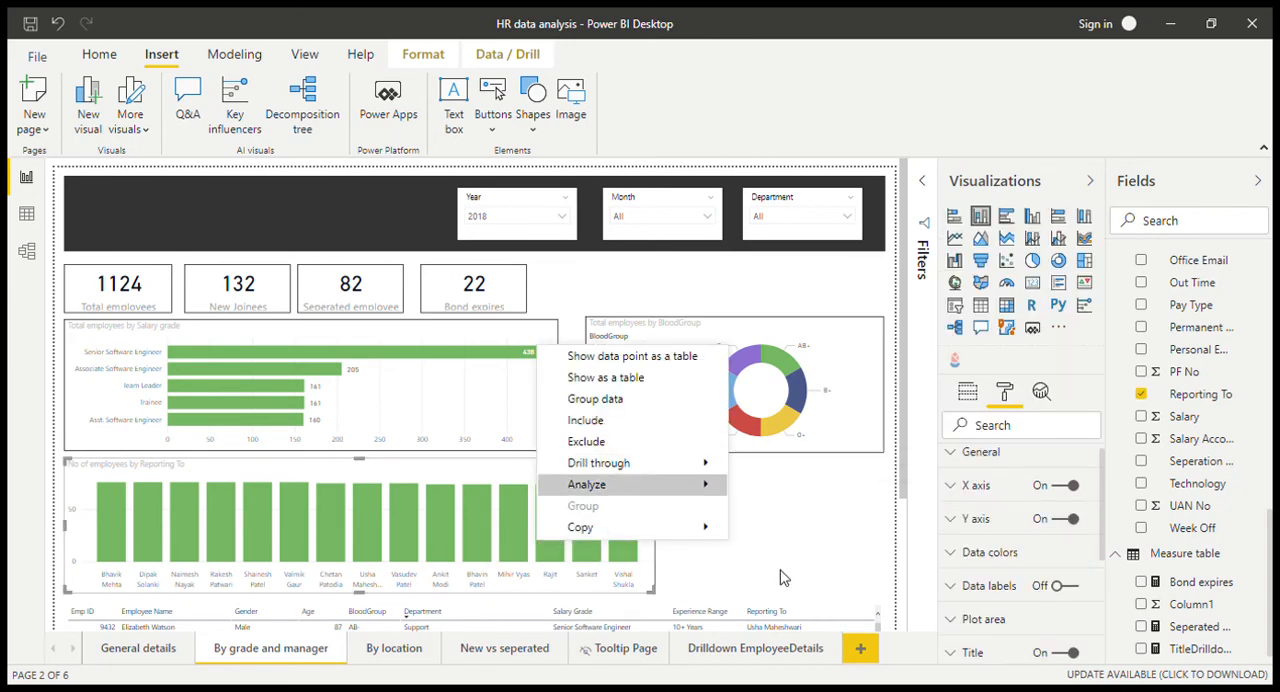
click(750, 515)
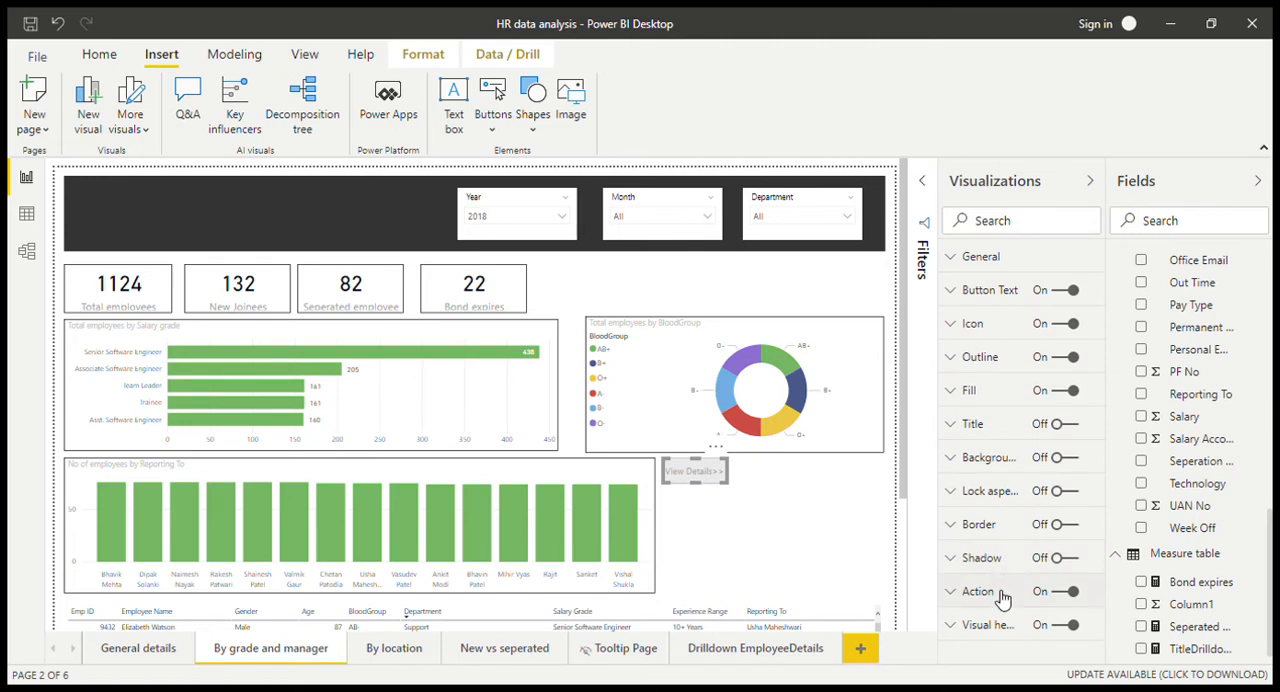
Step: Set the destination of the View Details button's drill-through action to the Drilldown EmployeeDetails page
click(1001, 595)
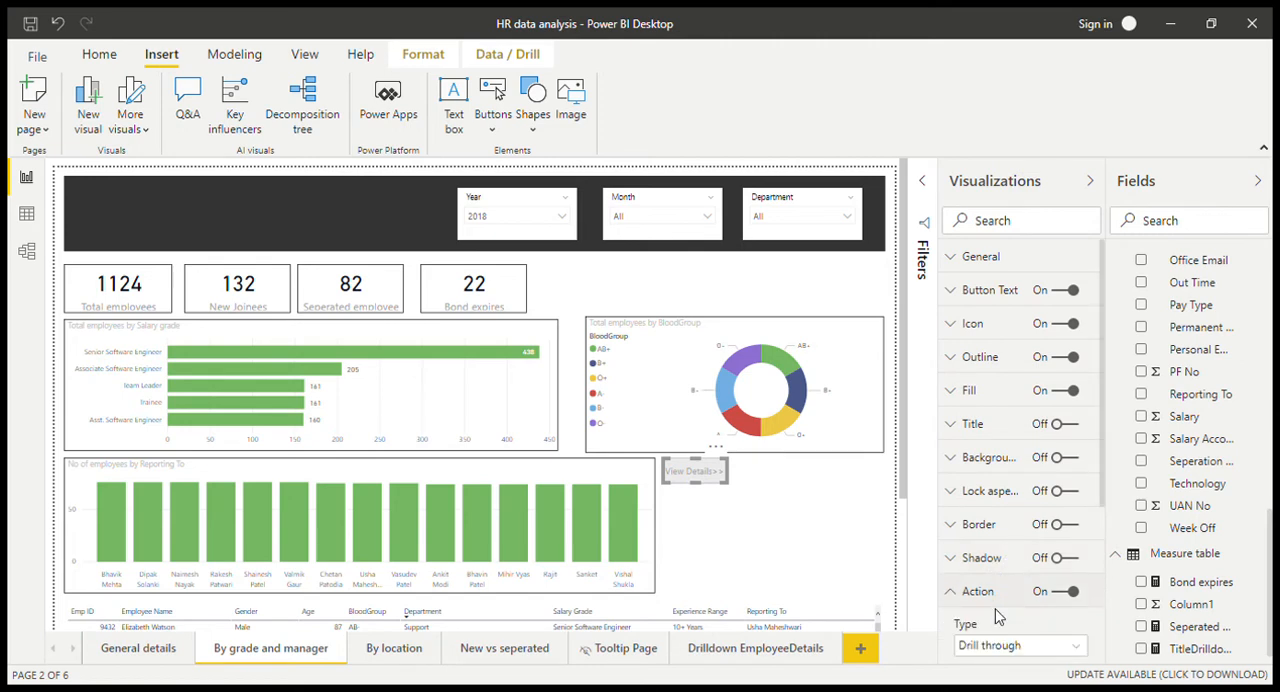
scroll(997, 617, down, 5)
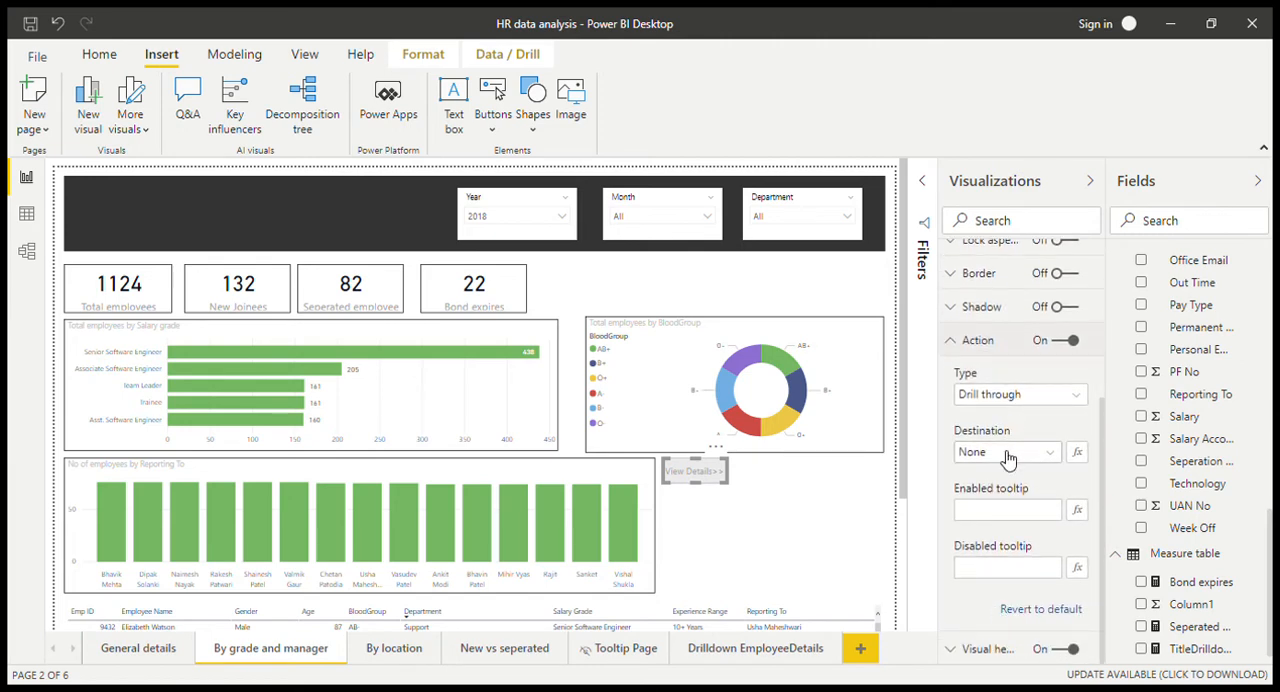
click(1008, 458)
click(1005, 490)
Step: Set the action's disabled tooltip to "Select reporting manager to view details" and check it on the button
click(1014, 578)
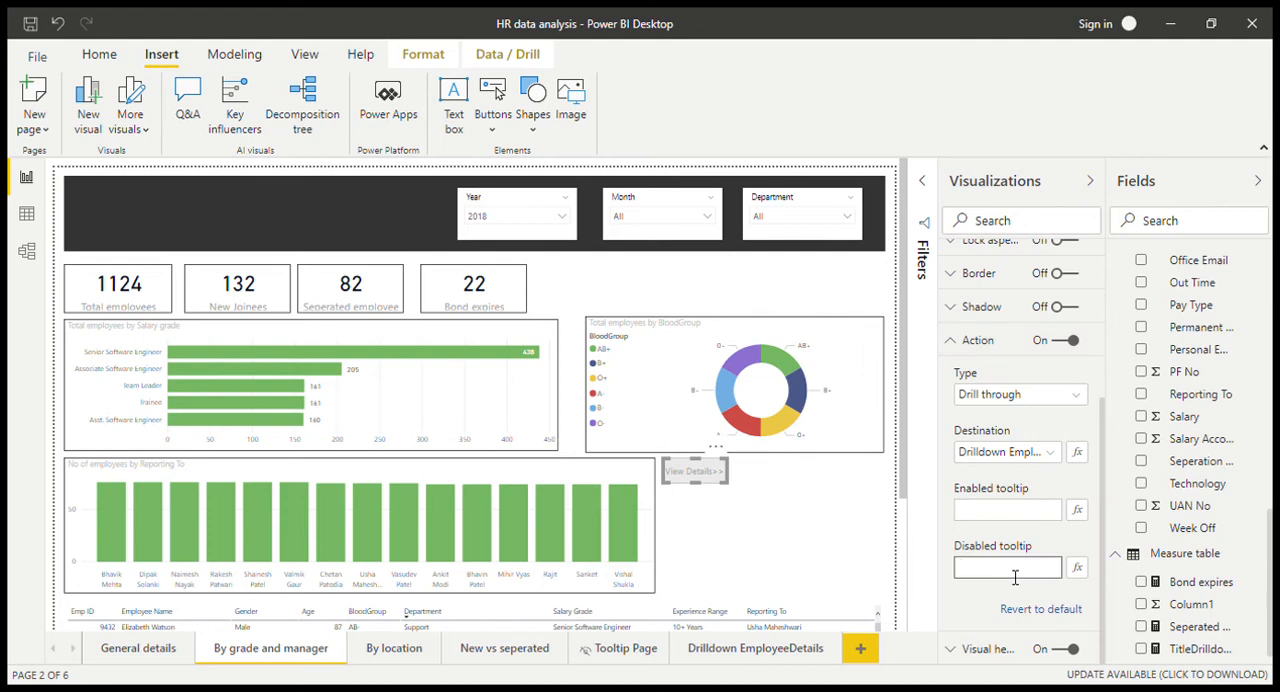
text(Se)
text(lect reporting mana)
text(ger to)
text( view details)
click(781, 513)
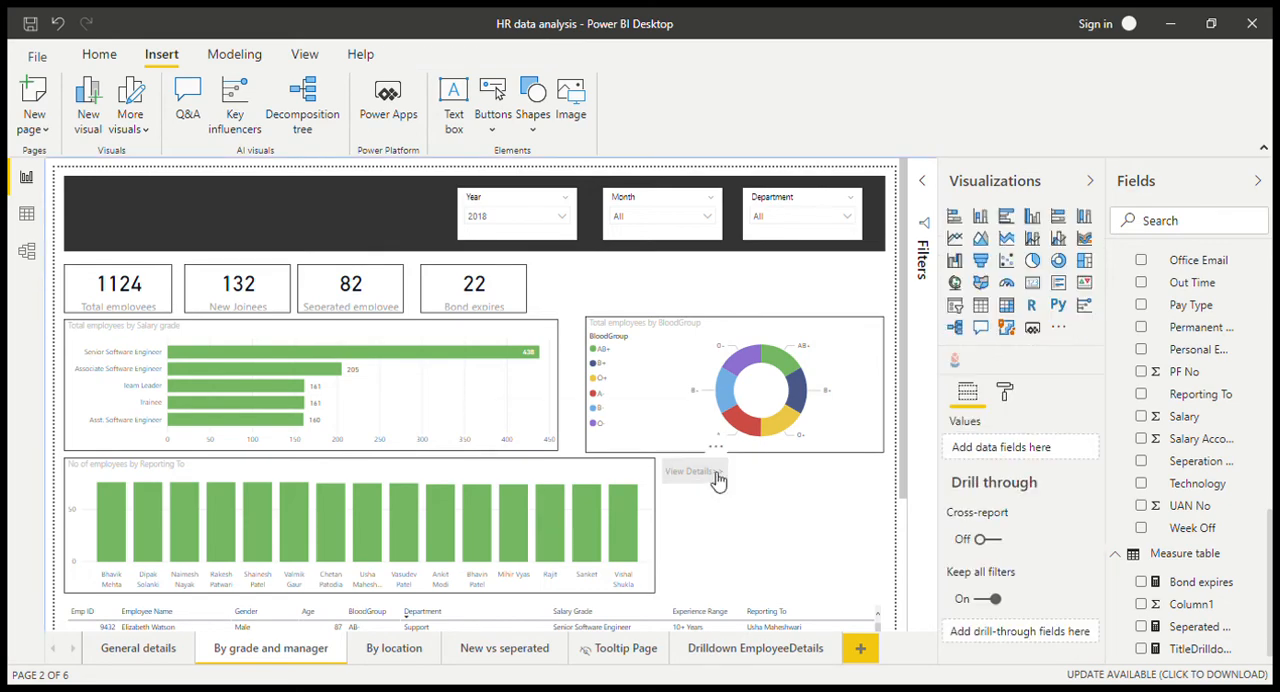
mouse_move(718, 481)
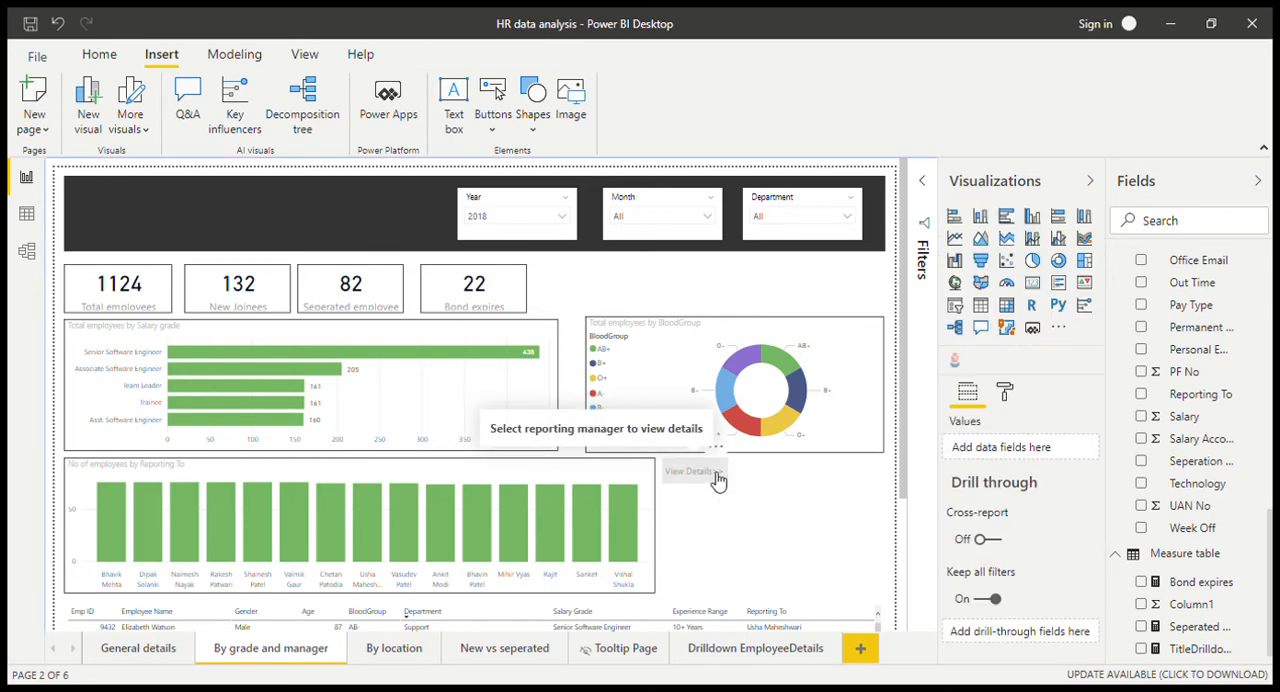
Step: Set the enabled tooltip of the View Details button's action to "View employee list"
click(718, 481)
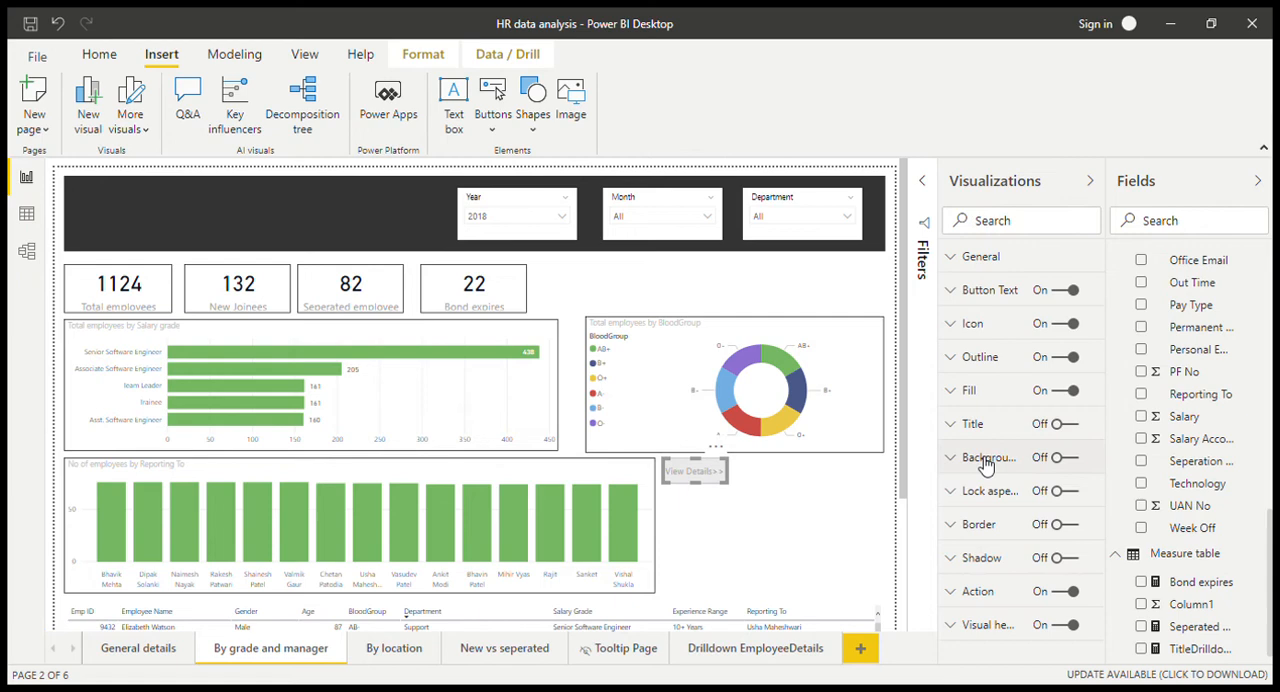
click(978, 592)
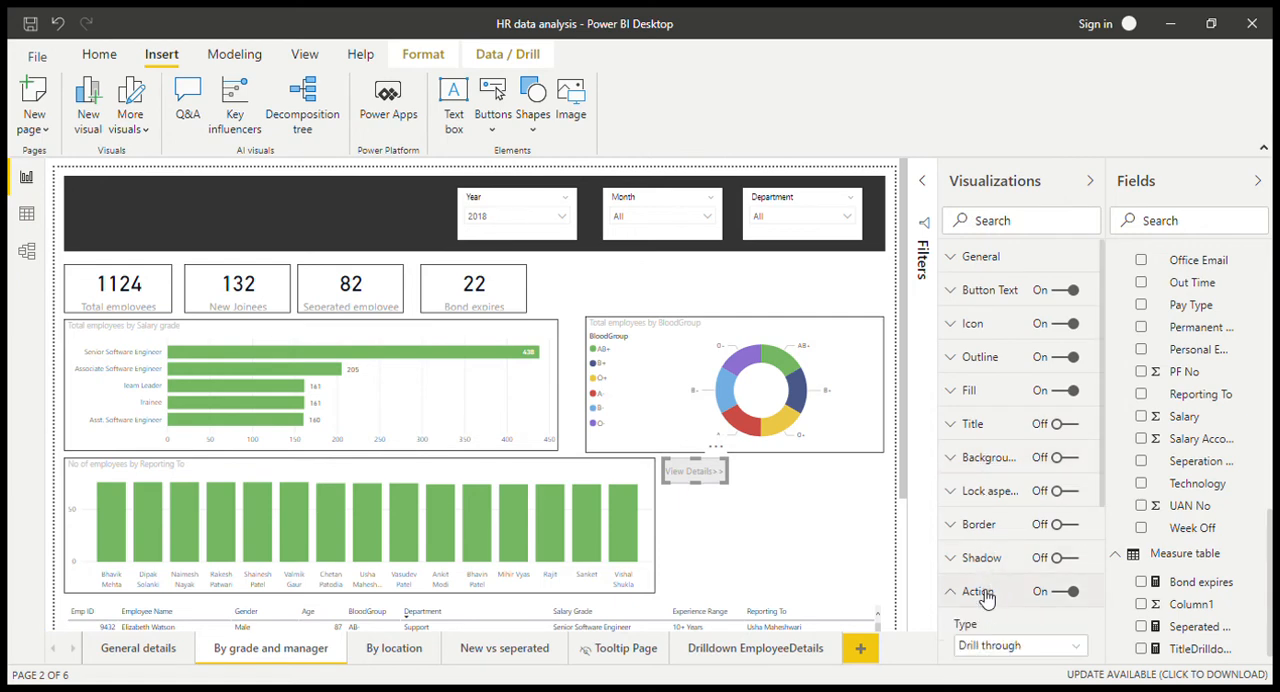
scroll(995, 615, down, 1)
click(1010, 598)
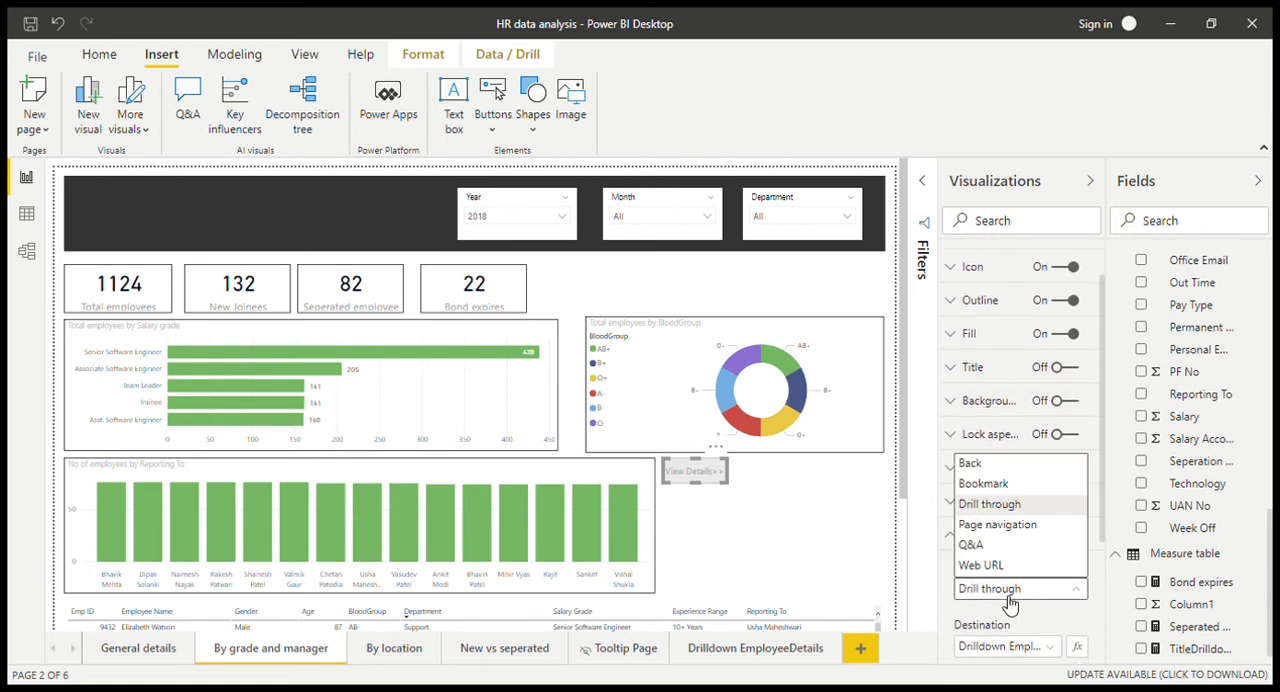
click(1010, 600)
scroll(1008, 626, down, 3)
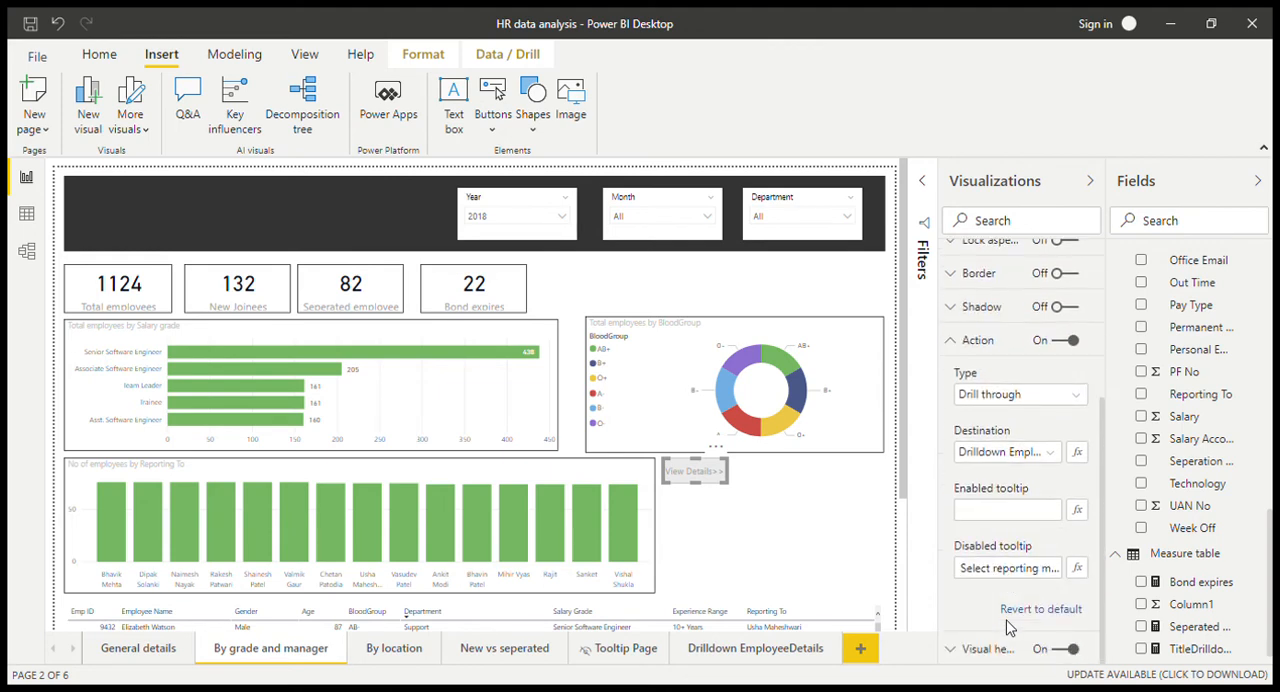
click(1030, 519)
text(V)
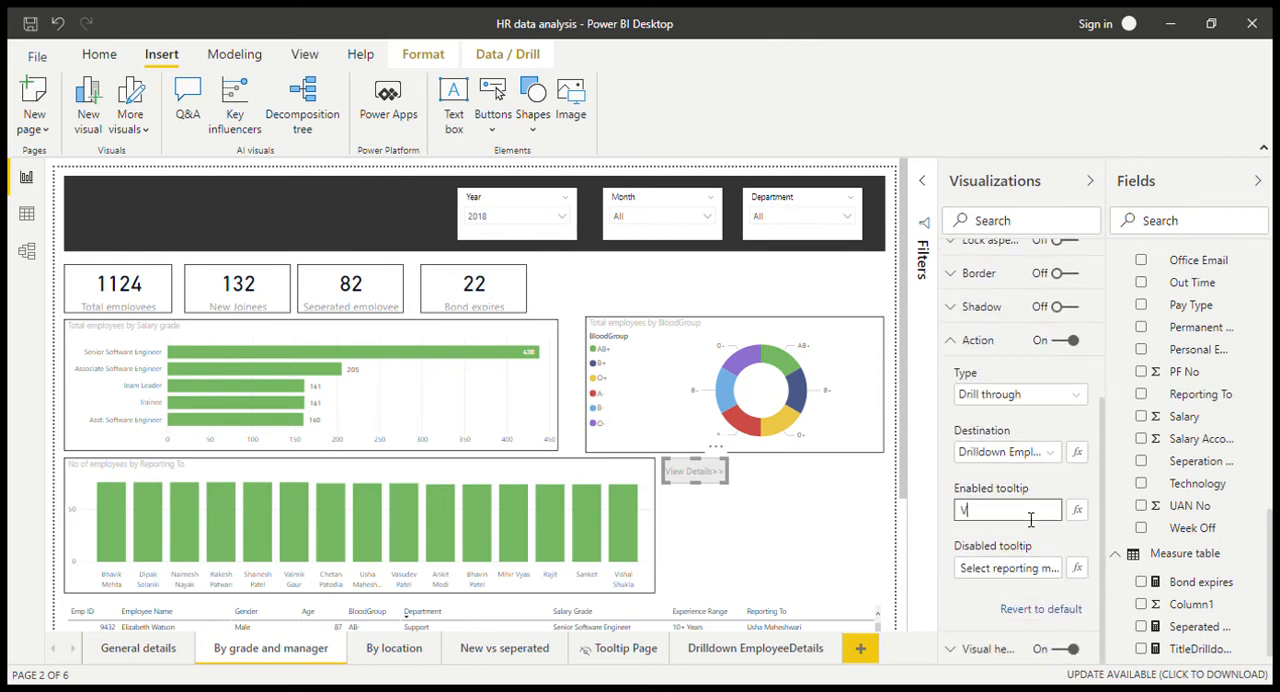
text(iew employee list)
click(772, 548)
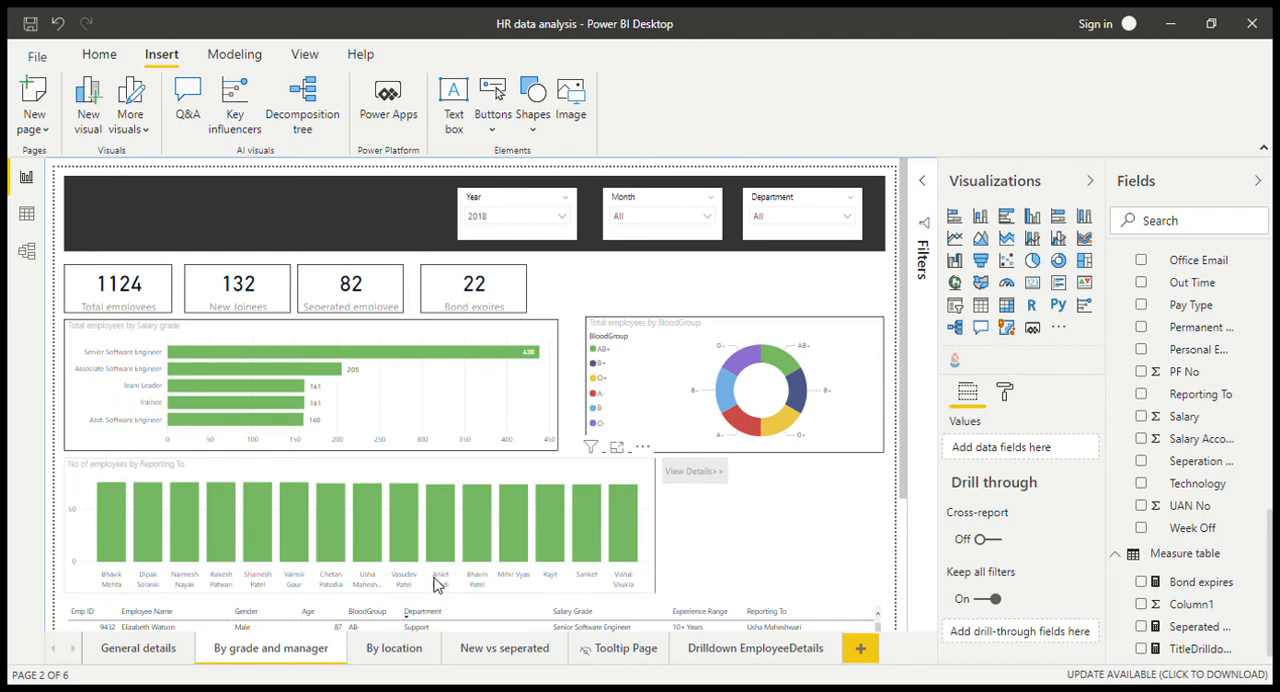
Step: Select the first manager's bar to check the button's enabled tooltip, and clear the bar selection
click(118, 537)
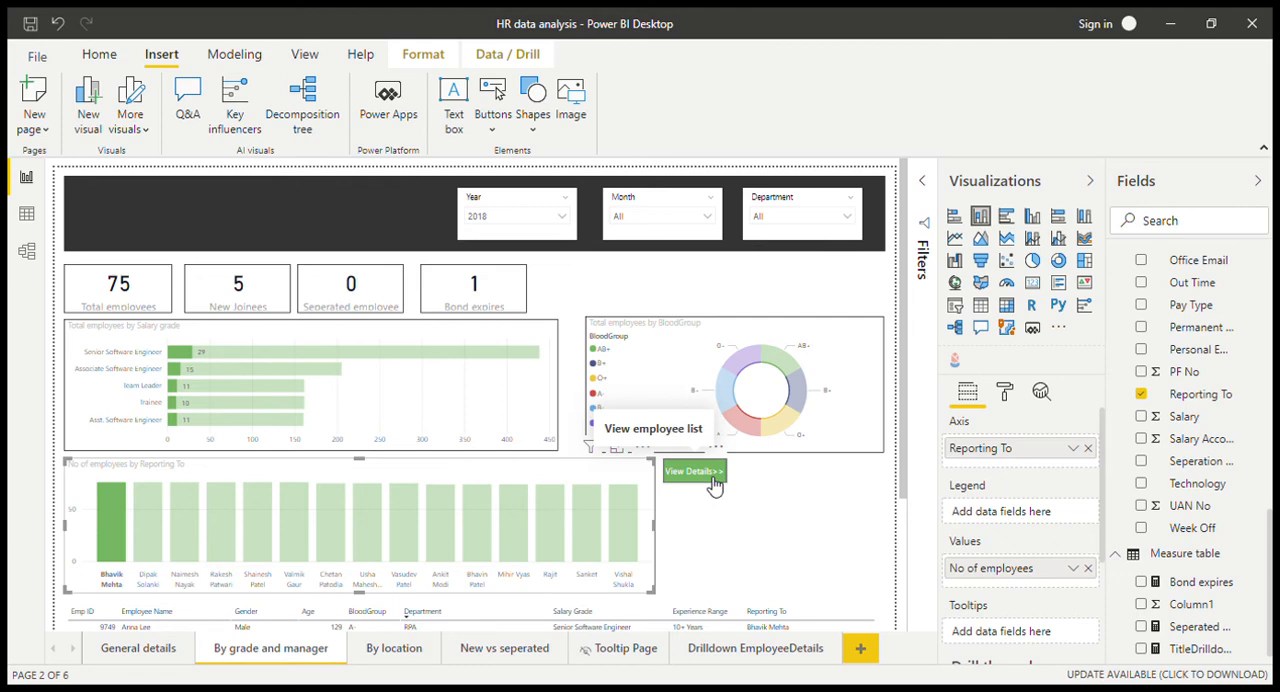
click(100, 504)
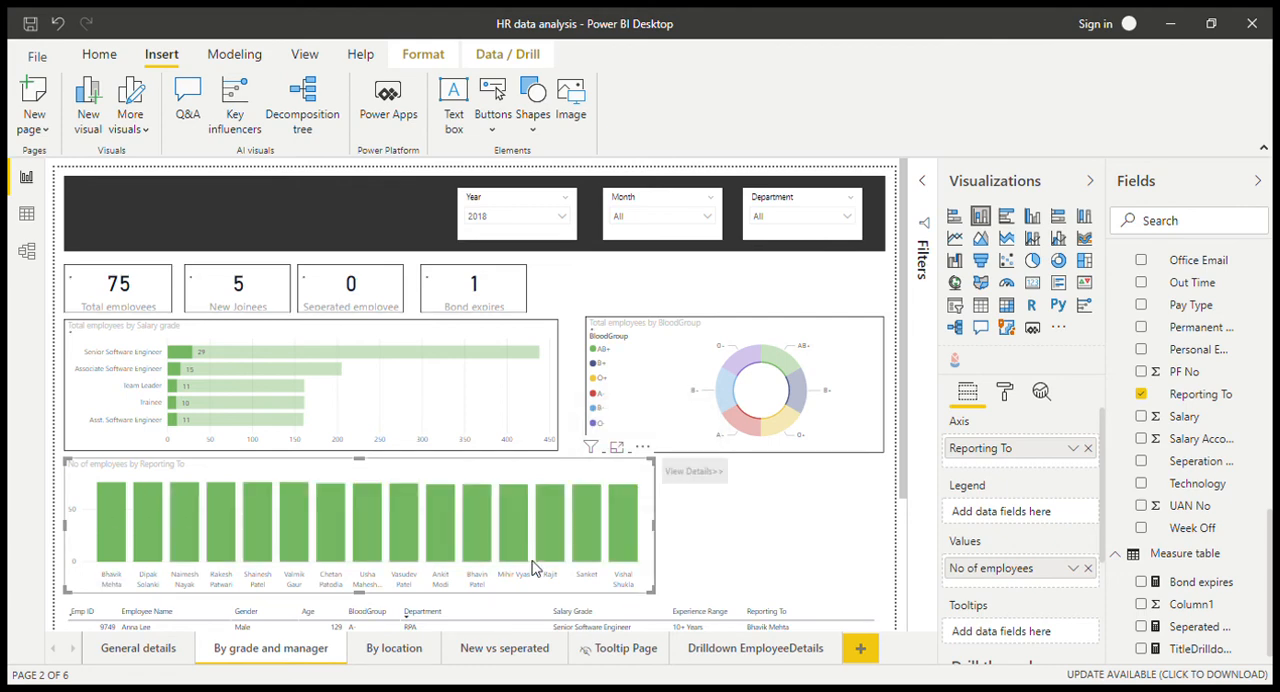
Step: Select the last manager's bar, follow the View Details button and examine the employee table on the drill-through page
click(630, 521)
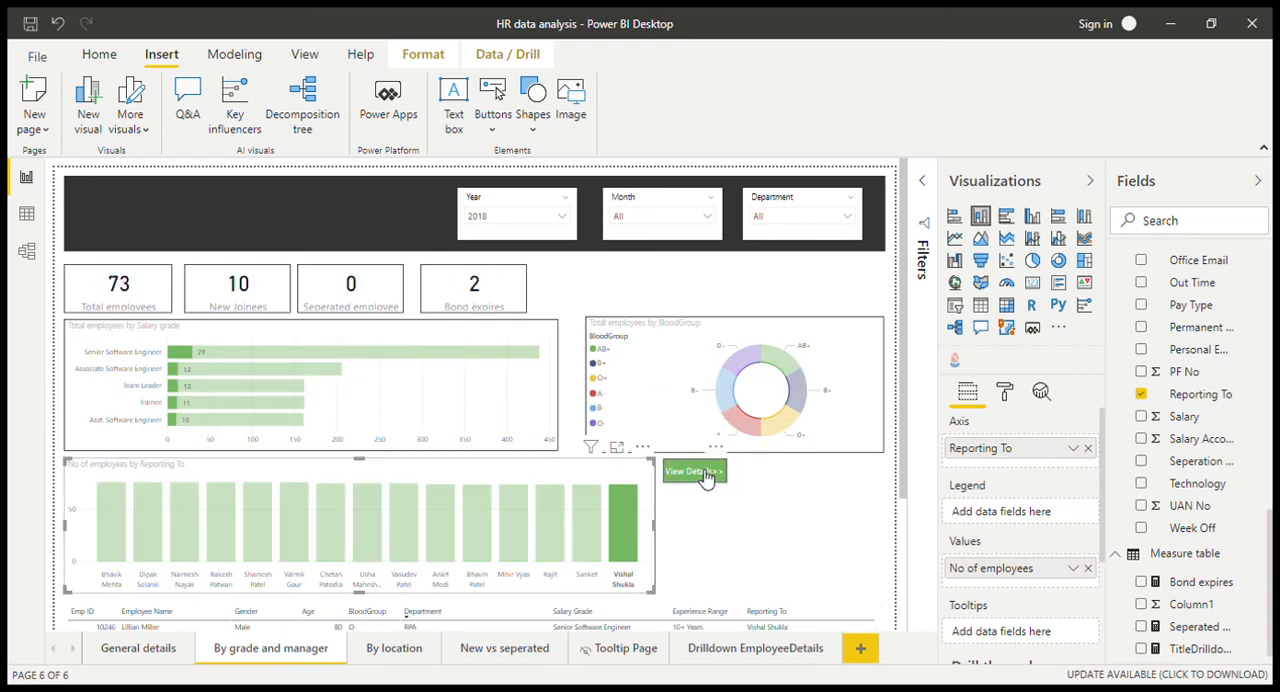
ctrl+click(695, 472)
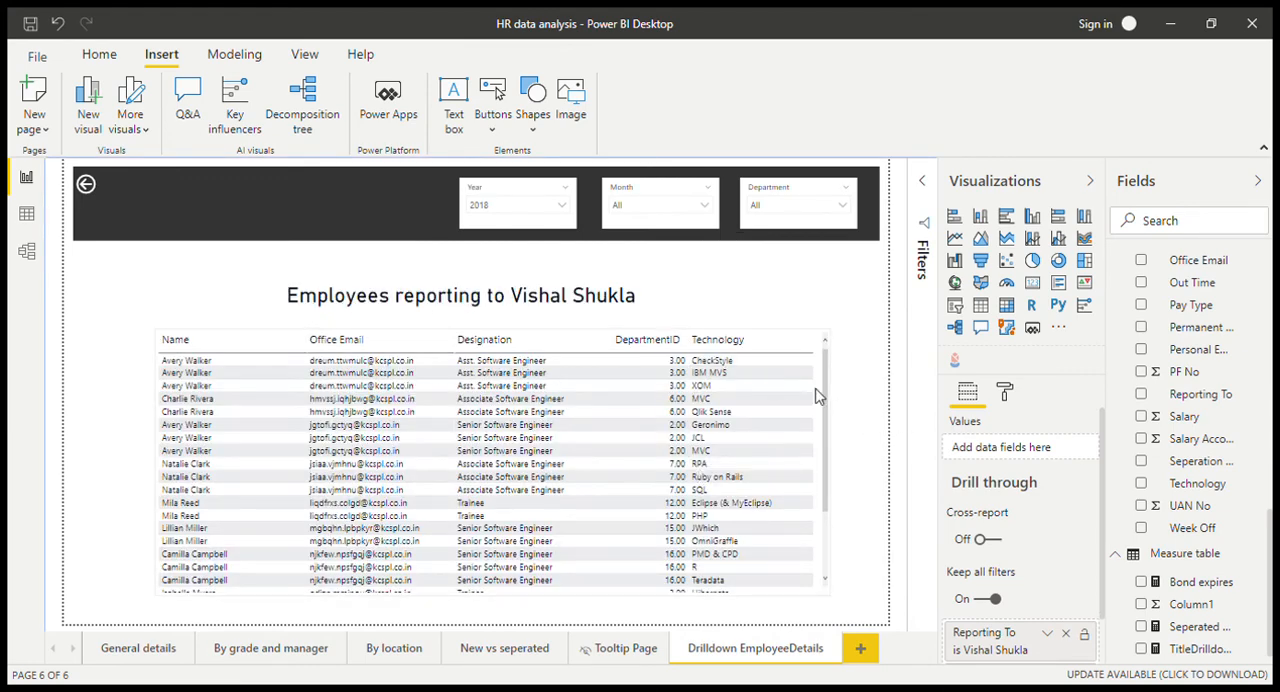
drag(826, 407, 831, 343)
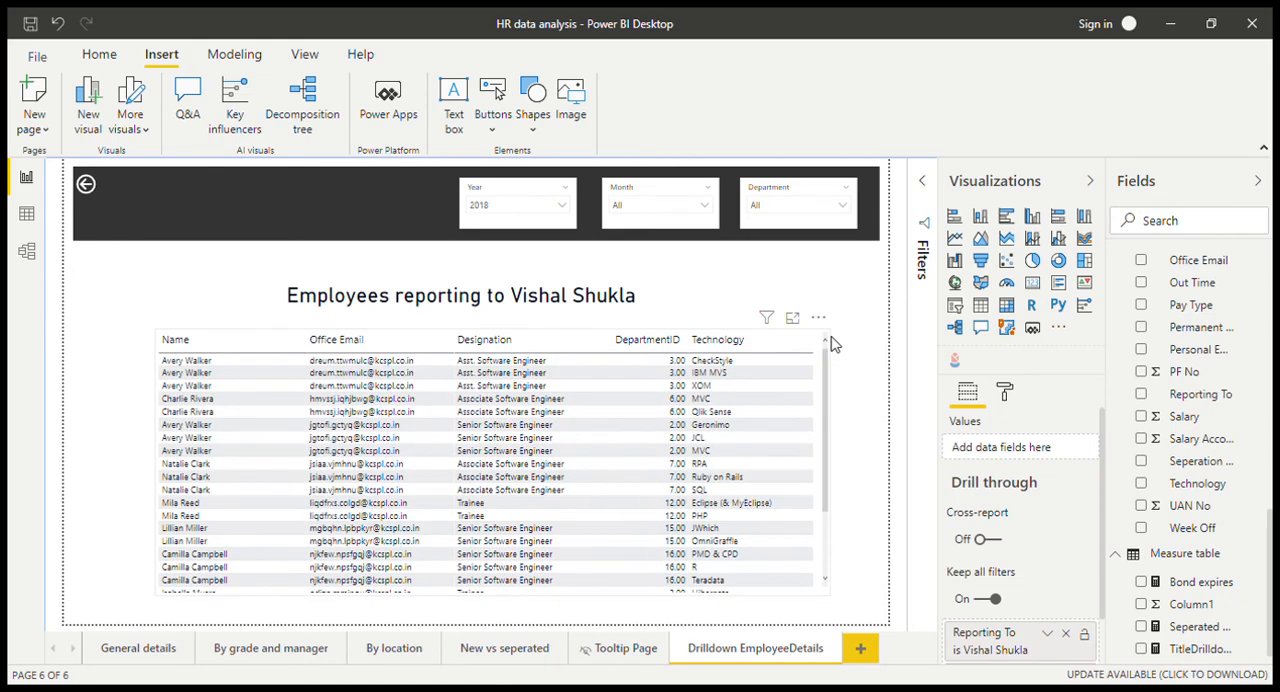
Step: Test the button from the By grade and manager page with the seventh manager's bar selected, and return to that page
click(257, 652)
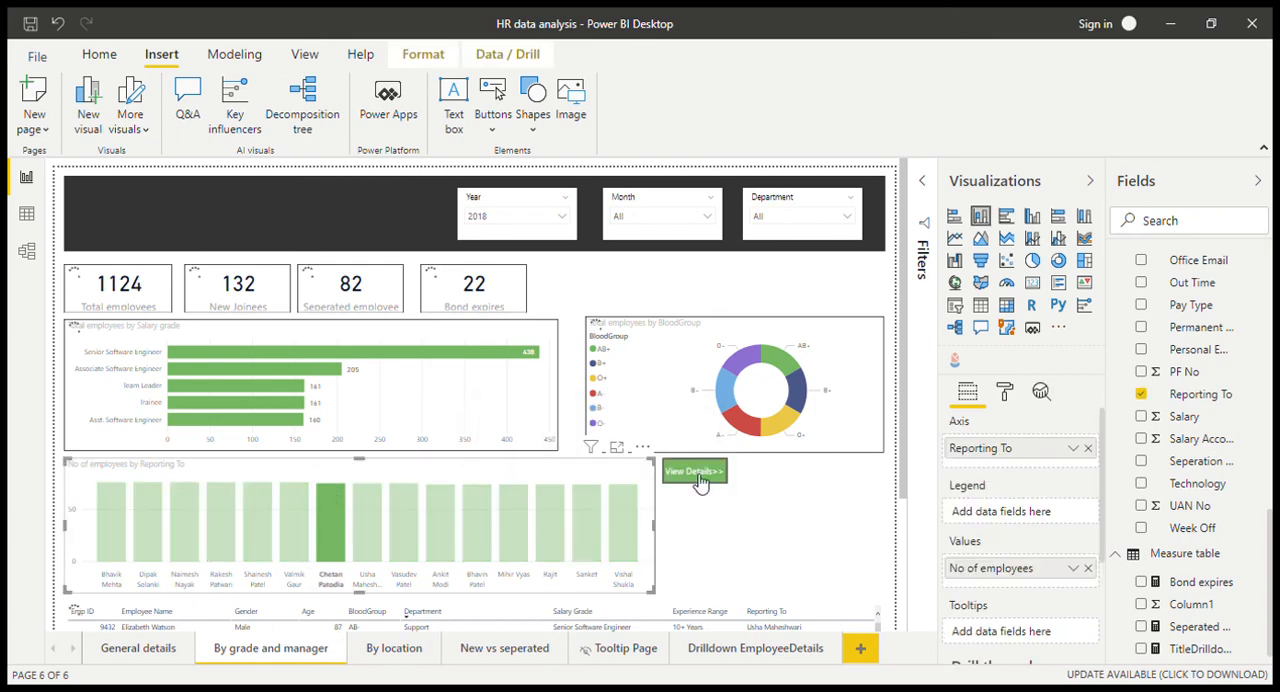
ctrl+click(700, 482)
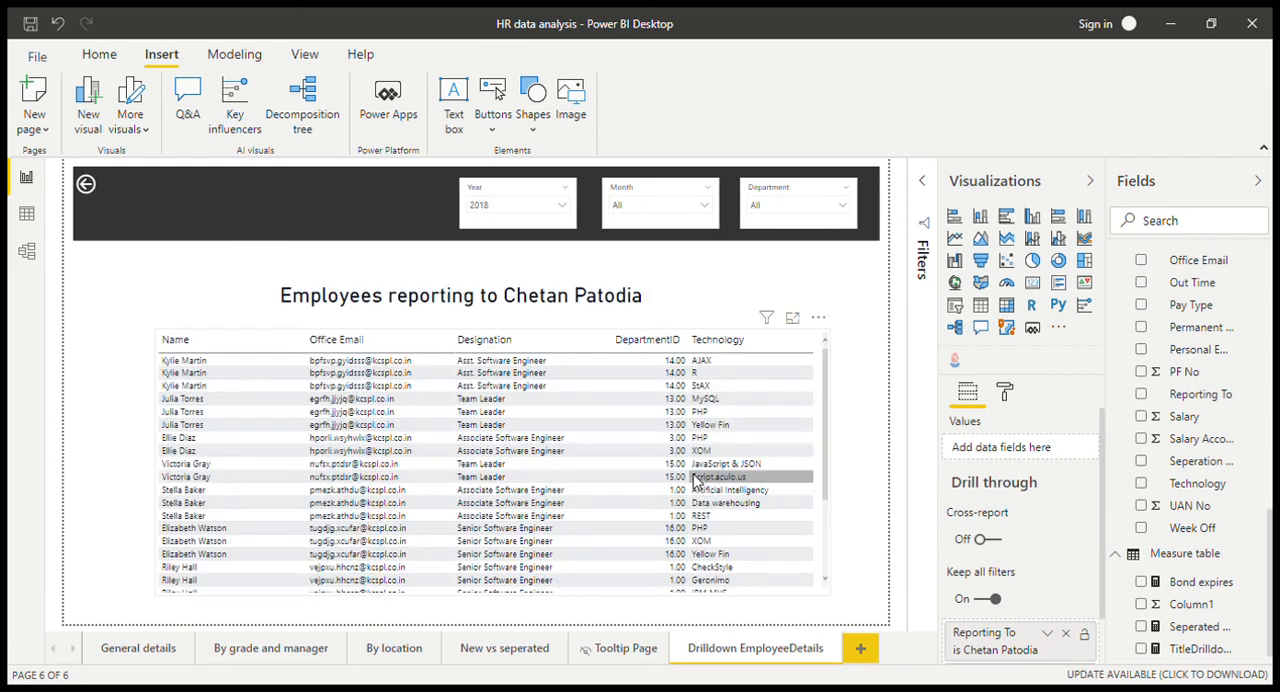
click(266, 650)
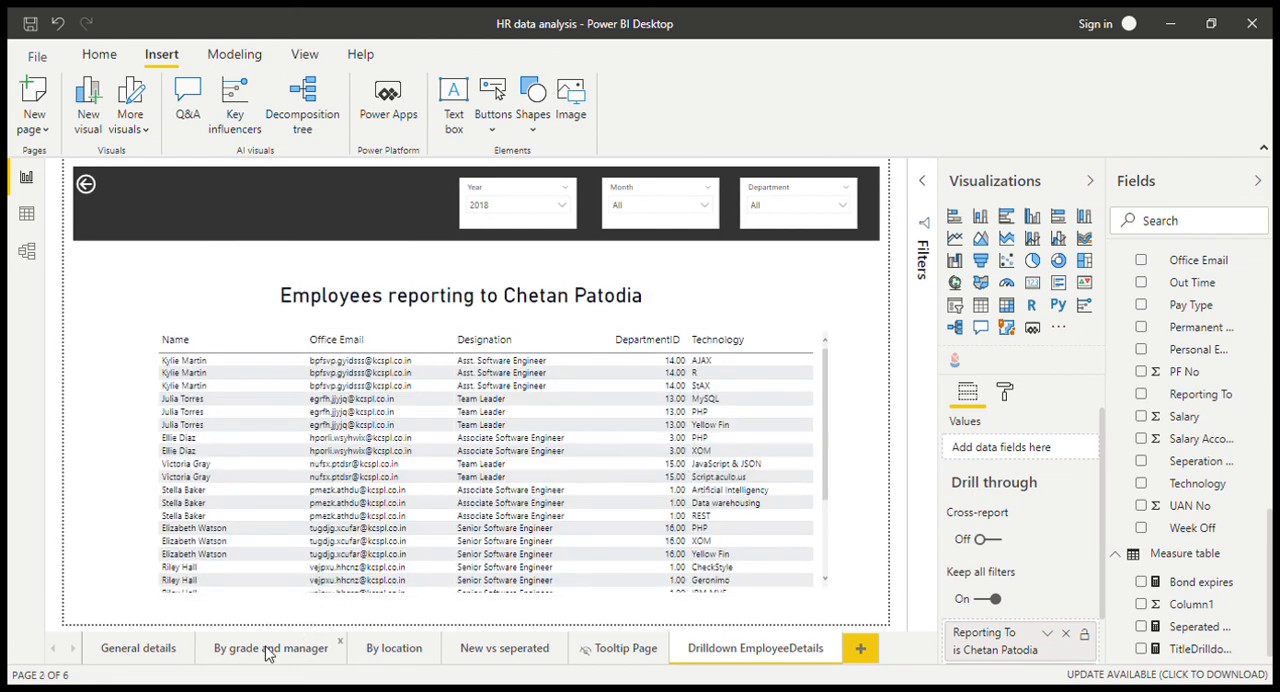